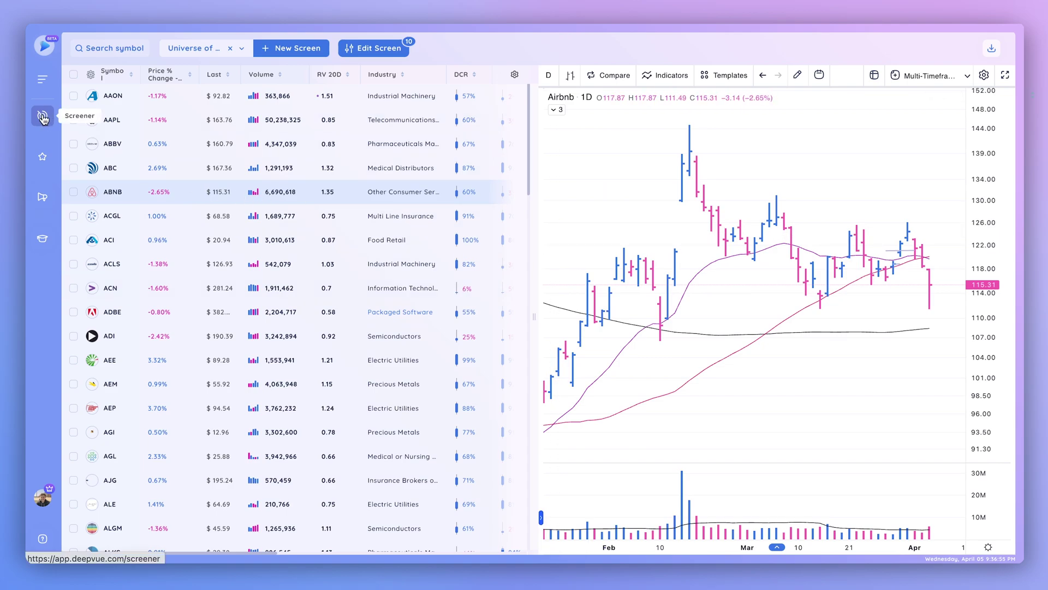
Step: Collapse the chart pane so the screener table takes up the full width
click(42, 79)
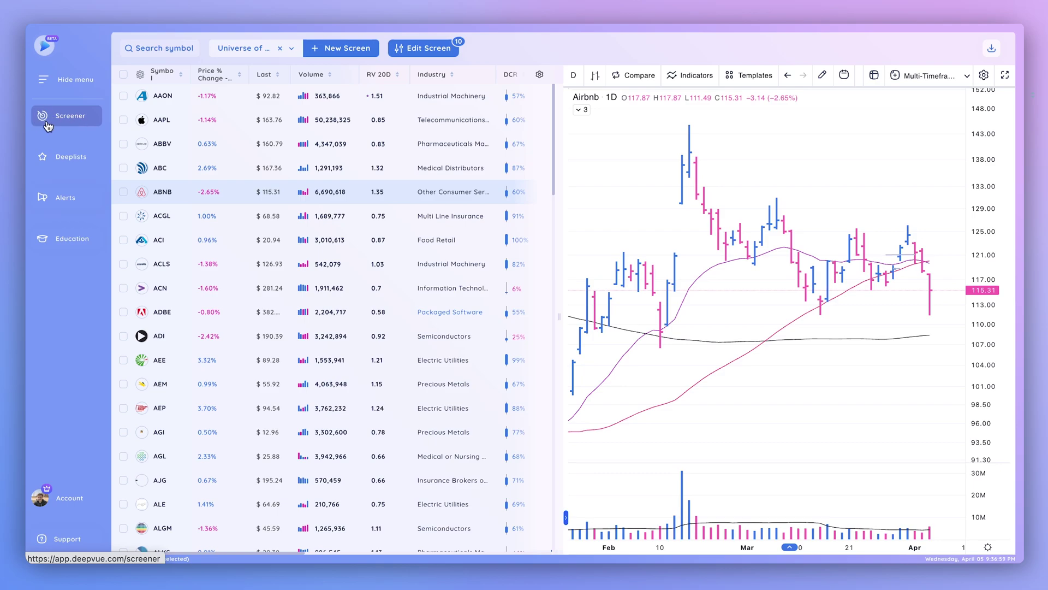
click(48, 84)
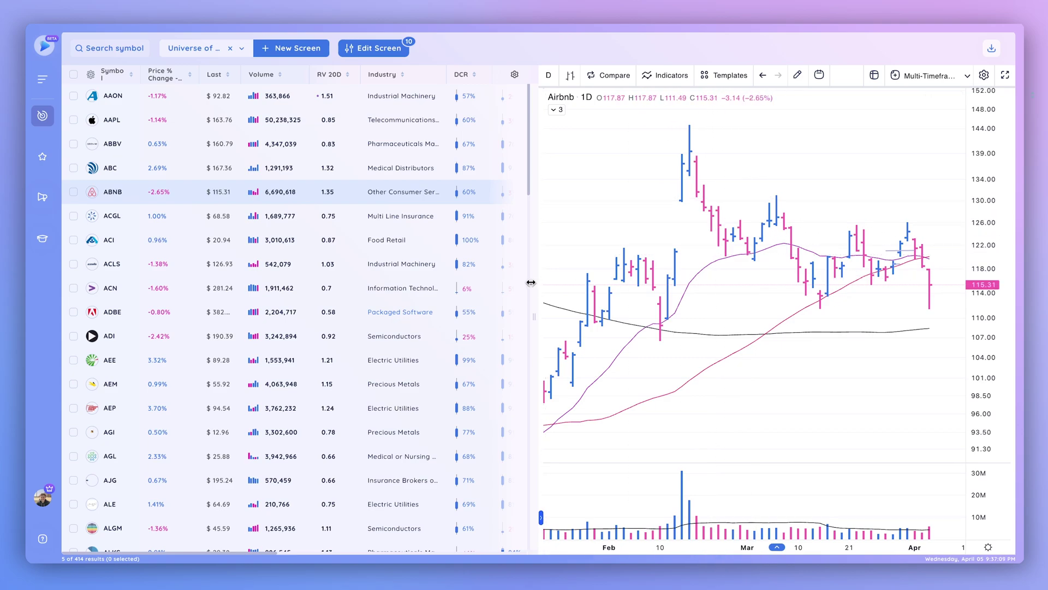
drag(530, 282, 975, 322)
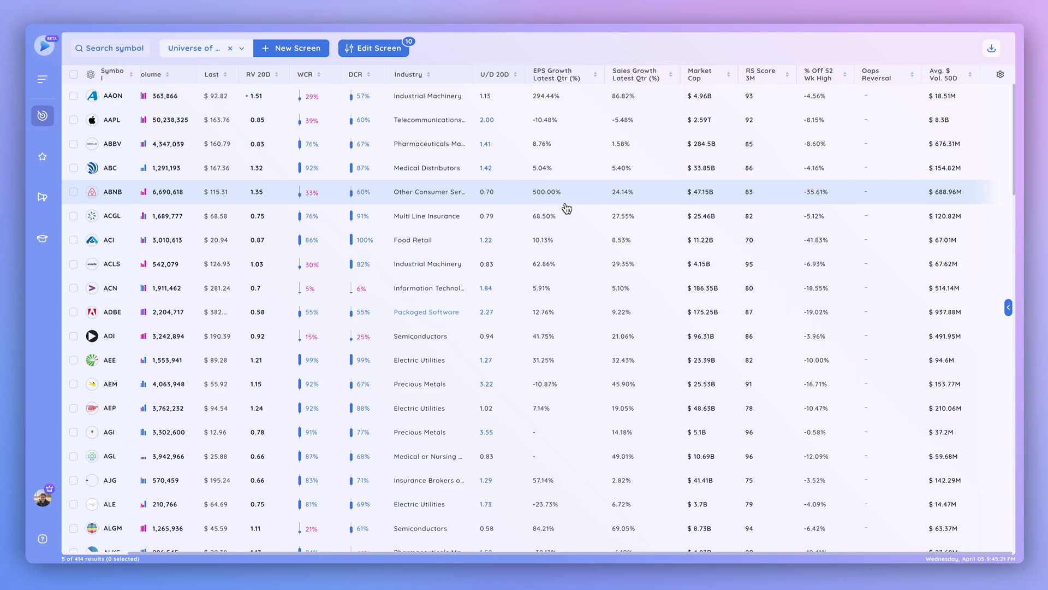
Step: Open the column settings and browse the columns available in the General, Earnings and Technical categories
click(1001, 76)
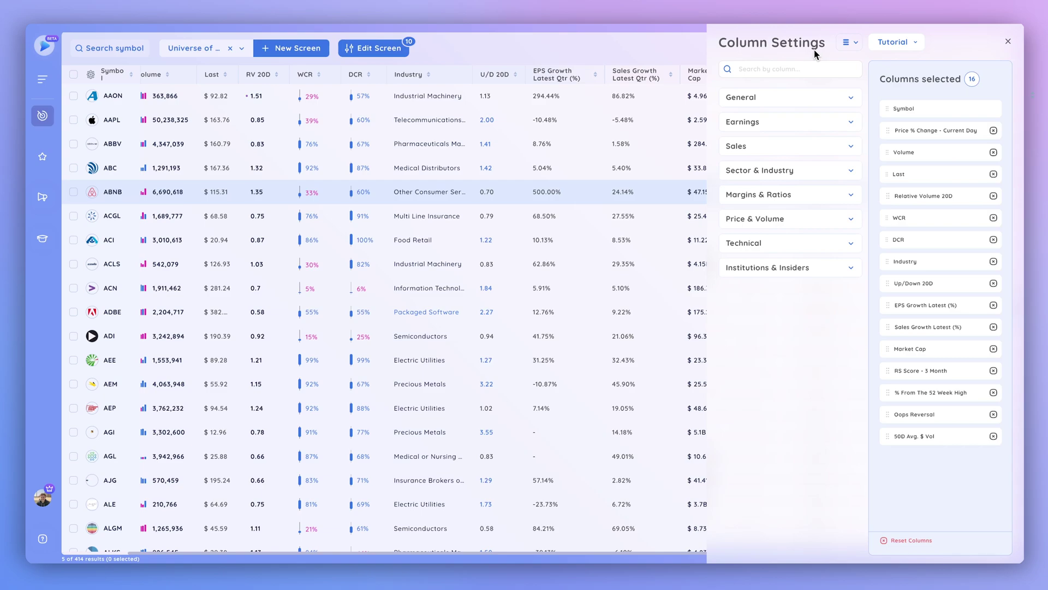
click(821, 102)
click(789, 290)
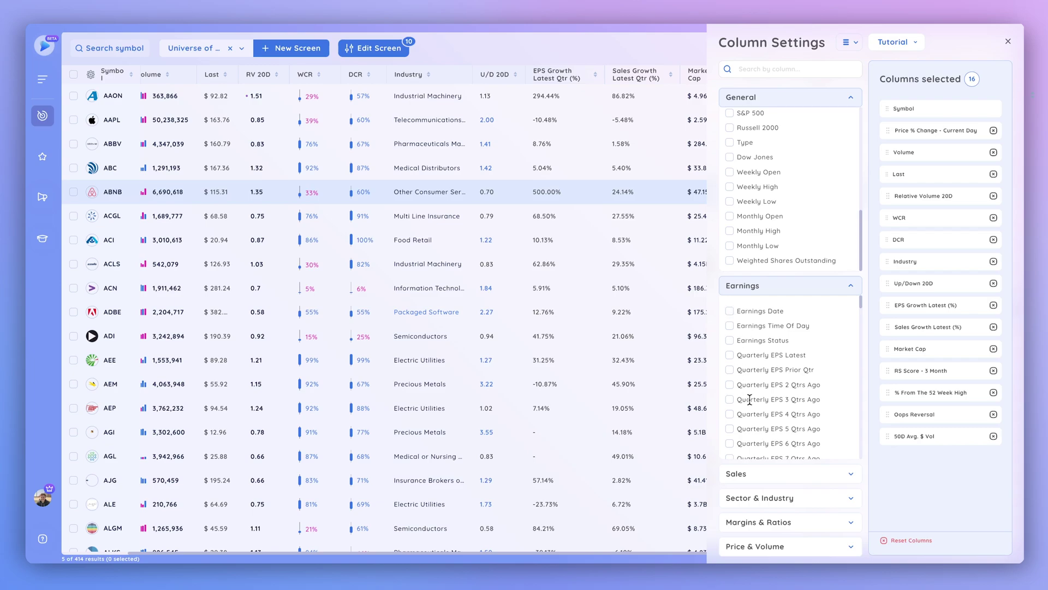
scroll(778, 391, down, 10)
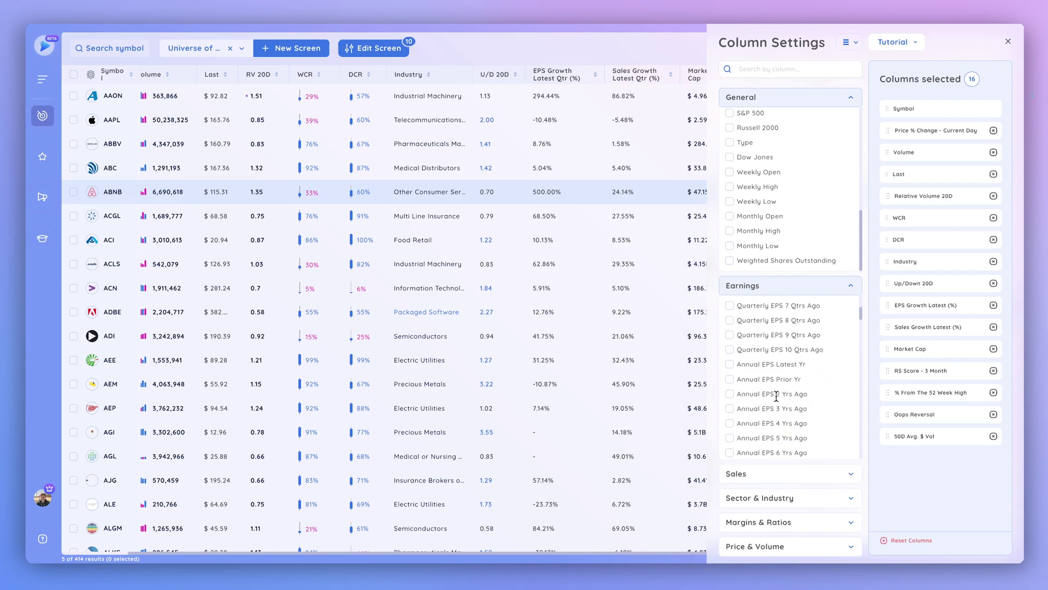
click(789, 288)
click(789, 418)
scroll(789, 455, down, 5)
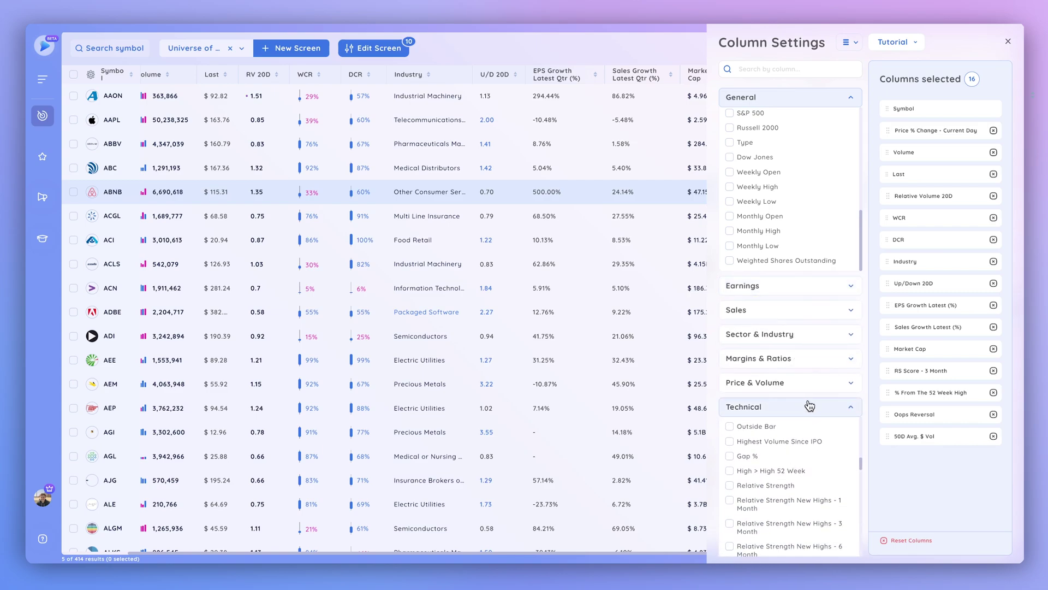
click(802, 417)
click(814, 98)
click(769, 69)
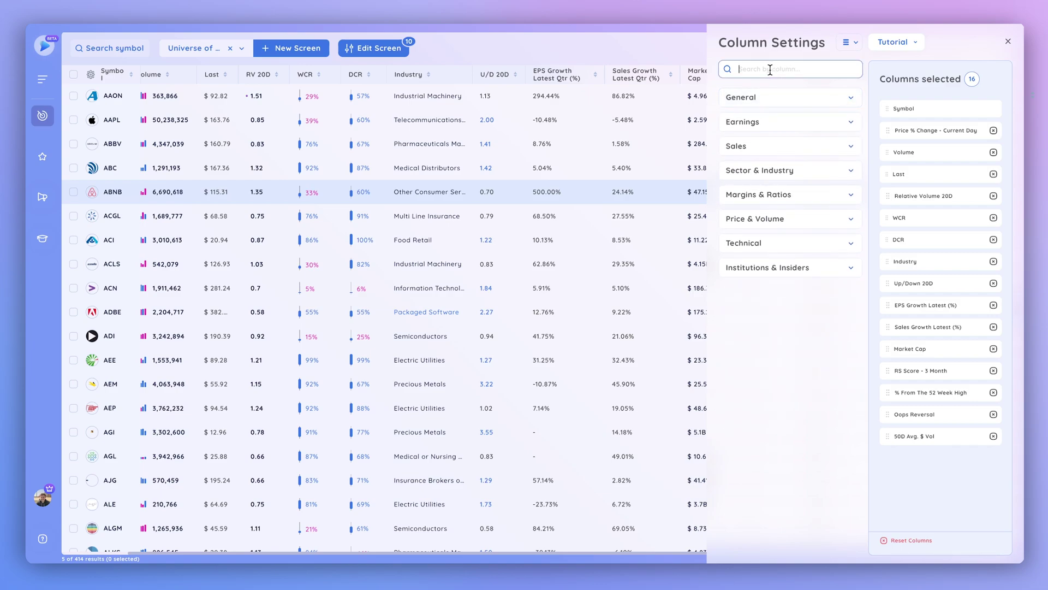
Step: Add the Earnings Date column and reorder the selected columns, with Earnings Date at the end and Last directly after Symbol
click(798, 129)
scroll(787, 169, down, 3)
scroll(788, 171, up, 5)
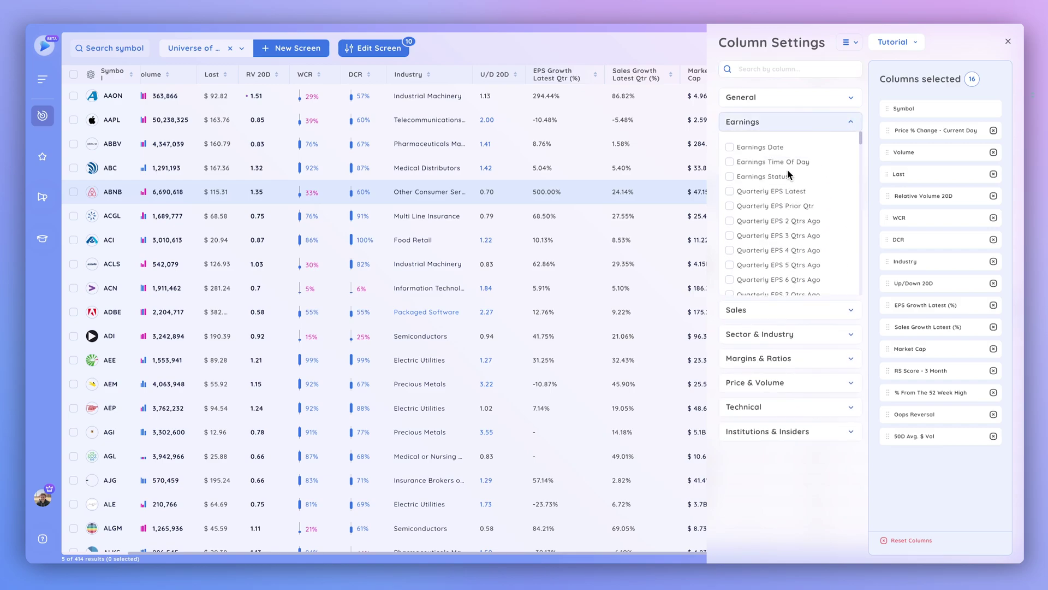
click(730, 147)
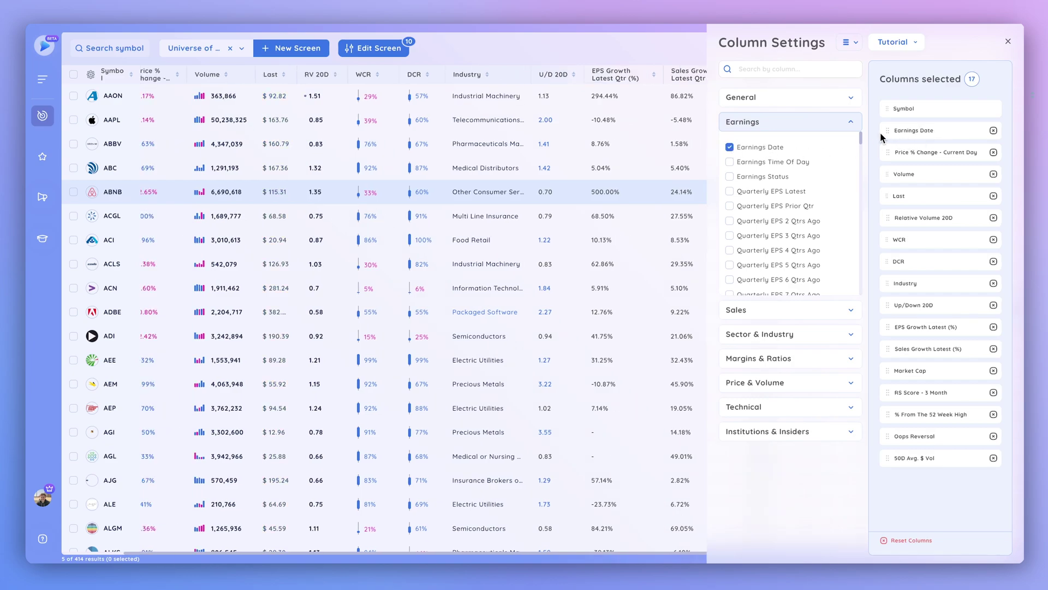
scroll(373, 251, left, 2)
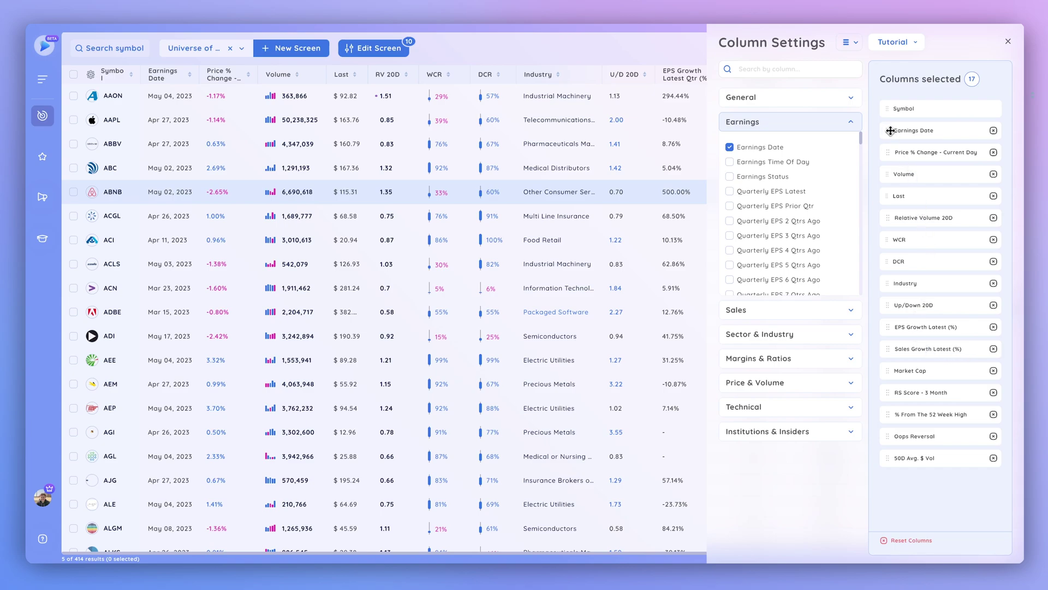
drag(890, 131, 895, 466)
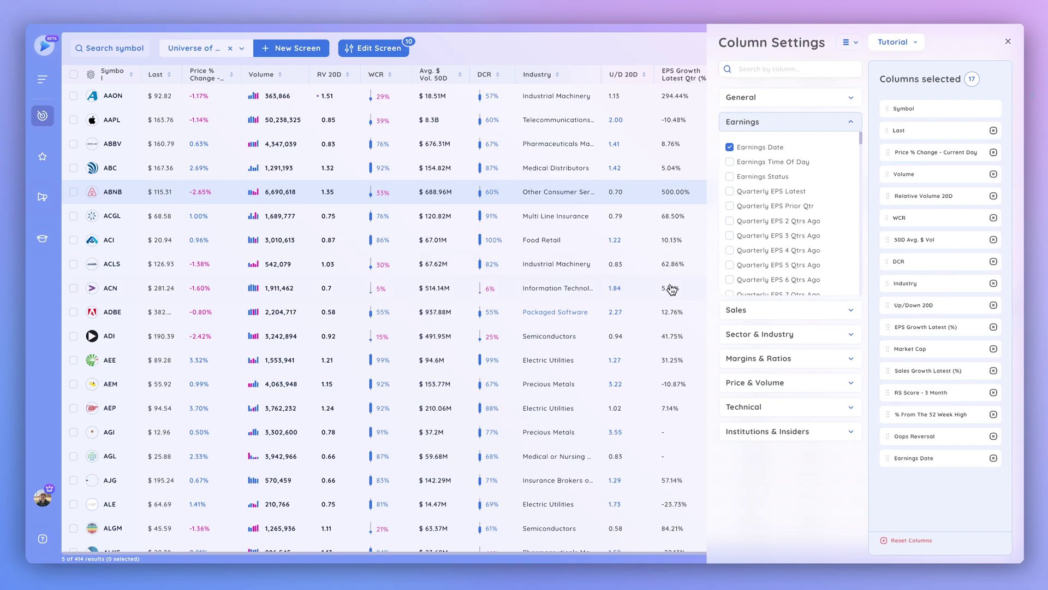
click(1009, 46)
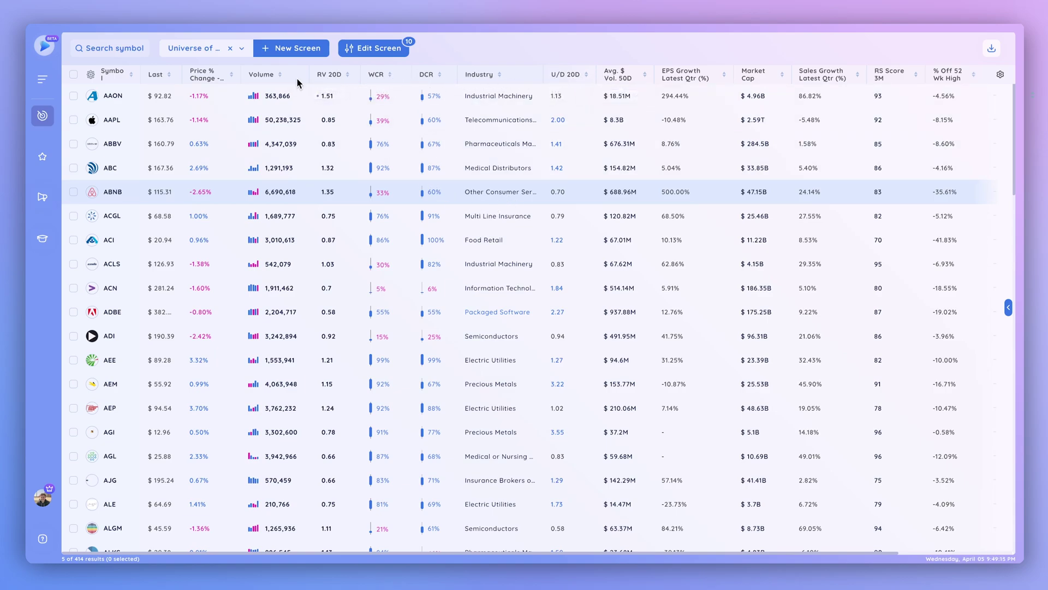
Step: Sort the table by WCR in ascending and descending order, and remove the sort
click(377, 75)
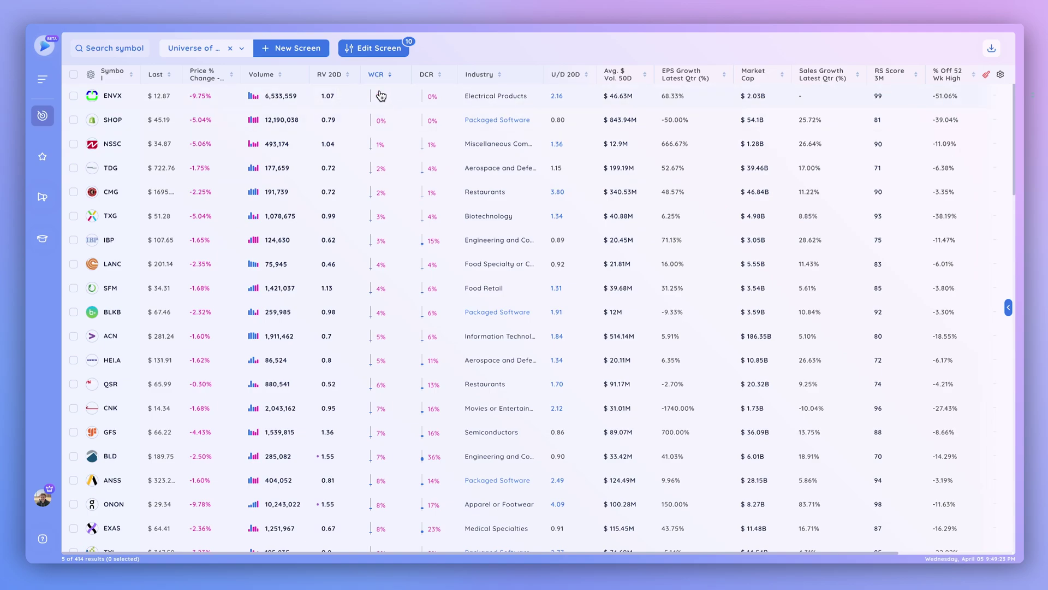
click(376, 76)
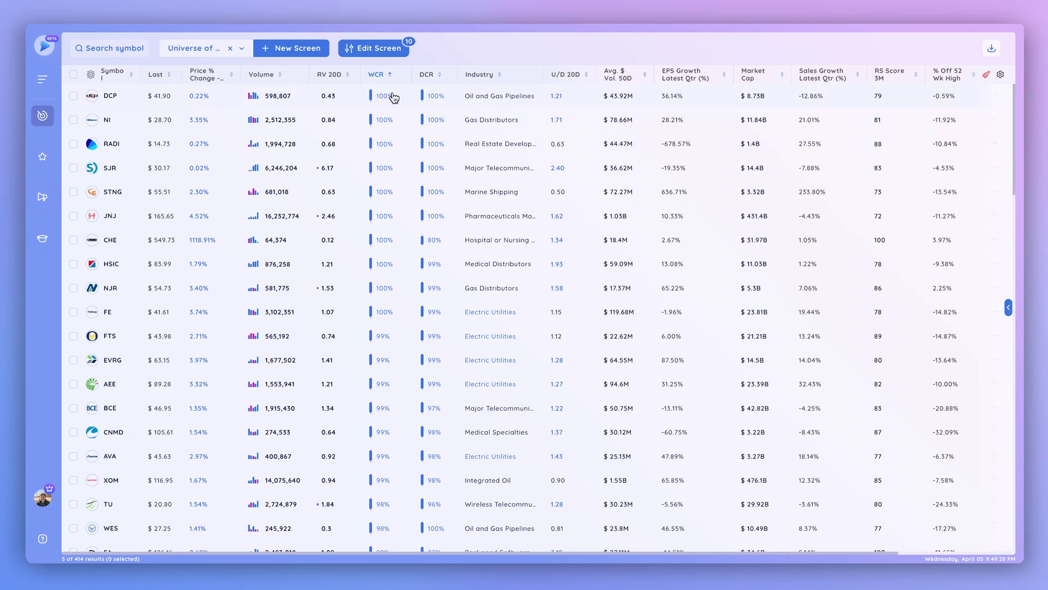
click(379, 77)
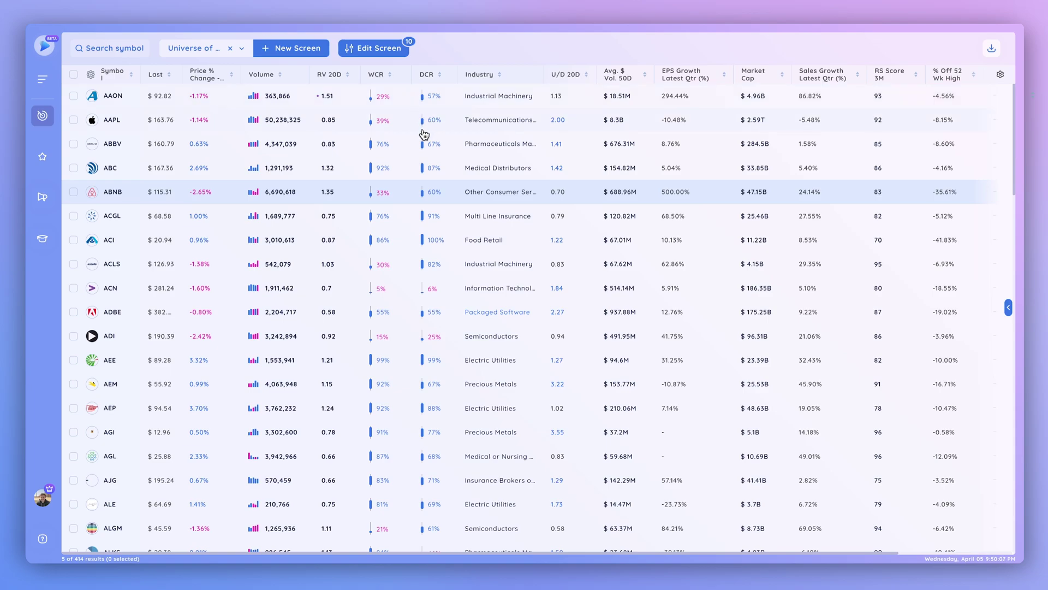
Step: Sort the table by RV 20D with the highest values first, review the rows, and clear the sort
click(334, 78)
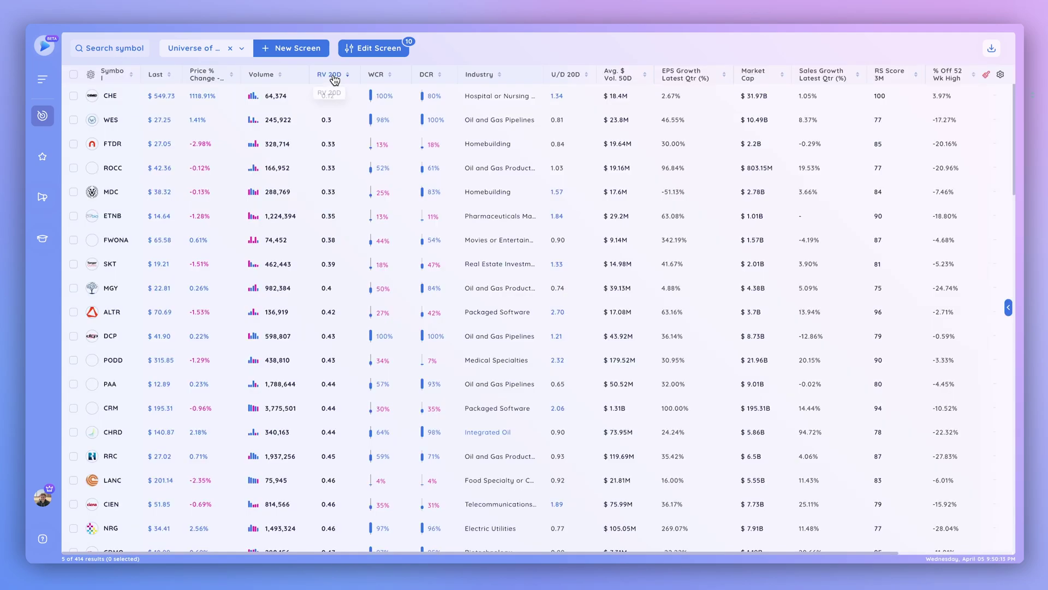
click(332, 77)
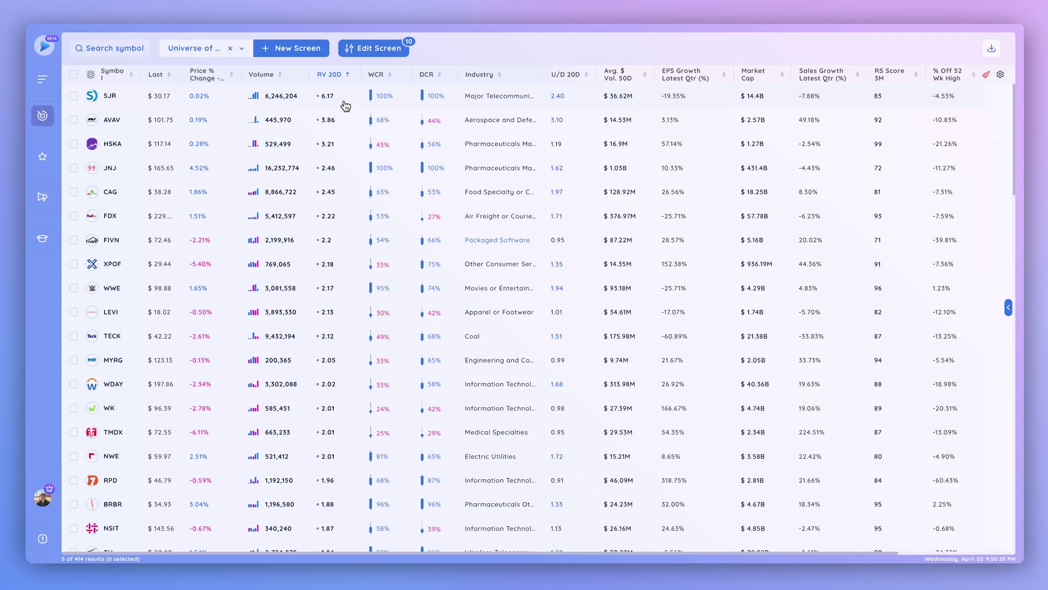
scroll(340, 421, down, 6)
scroll(340, 422, down, 8)
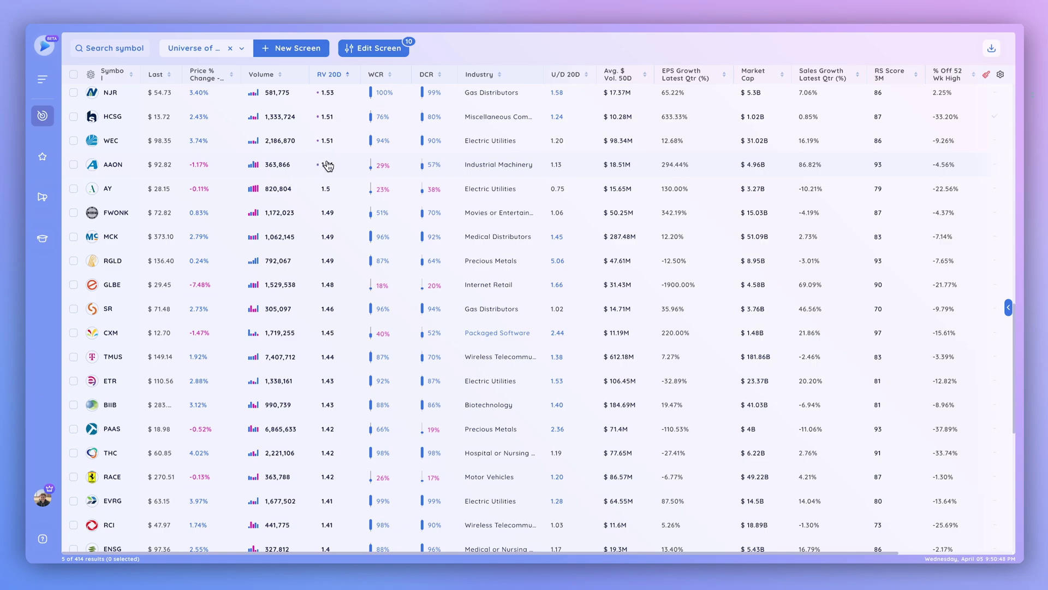
scroll(343, 143, up, 2)
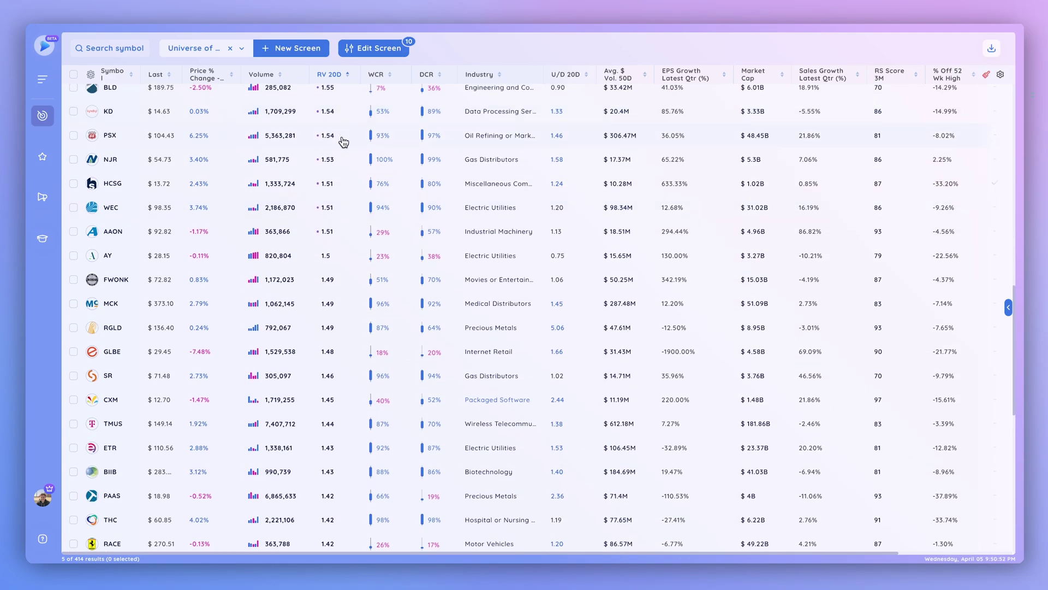
scroll(349, 139, up, 5)
scroll(355, 135, up, 7)
scroll(356, 135, up, 1)
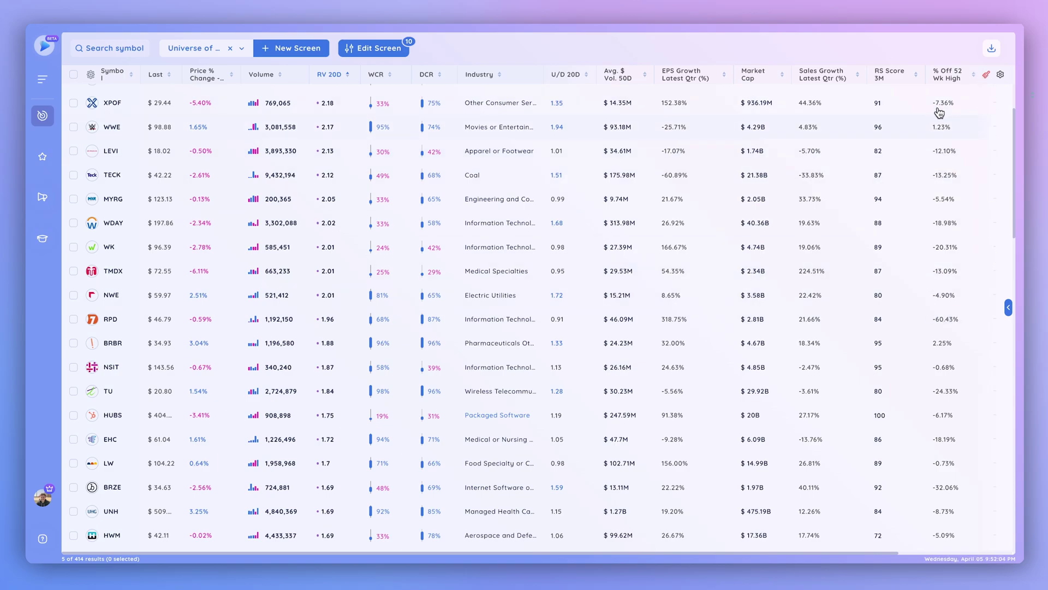
click(986, 77)
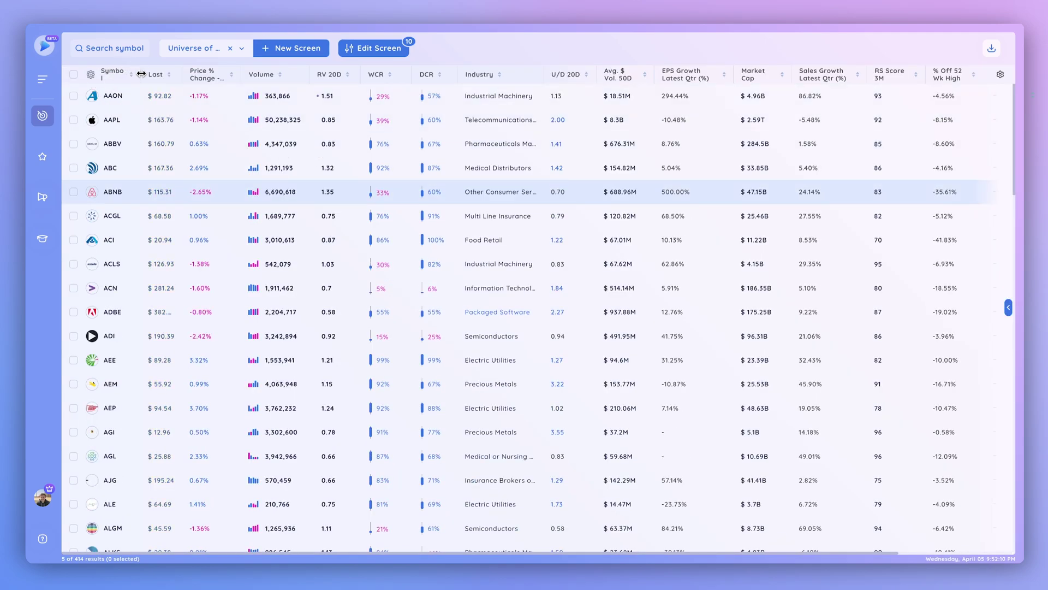
Step: Sort the table alphabetically by Industry and review the grouped stocks
click(487, 77)
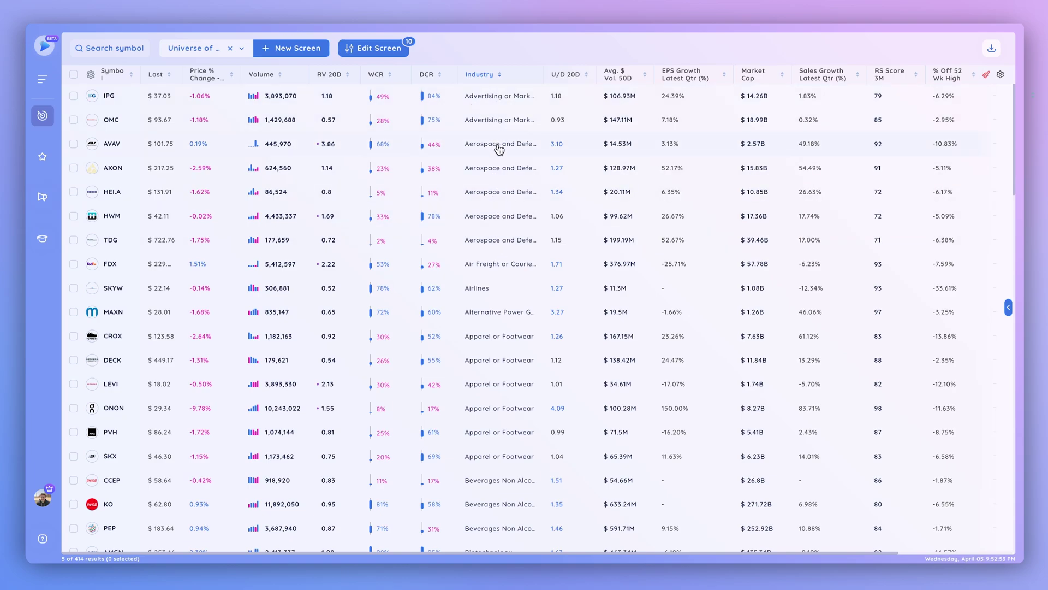
scroll(504, 398, down, 1)
scroll(503, 398, down, 5)
scroll(504, 398, up, 3)
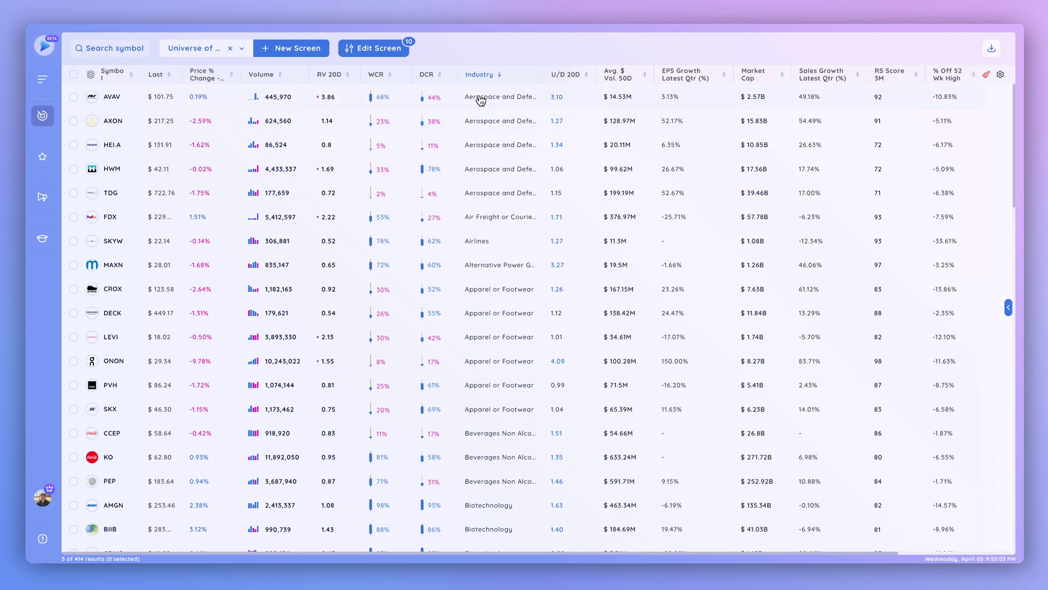
Step: Add a secondary sort on DCR, highest first within each industry, and review the rows
click(426, 76)
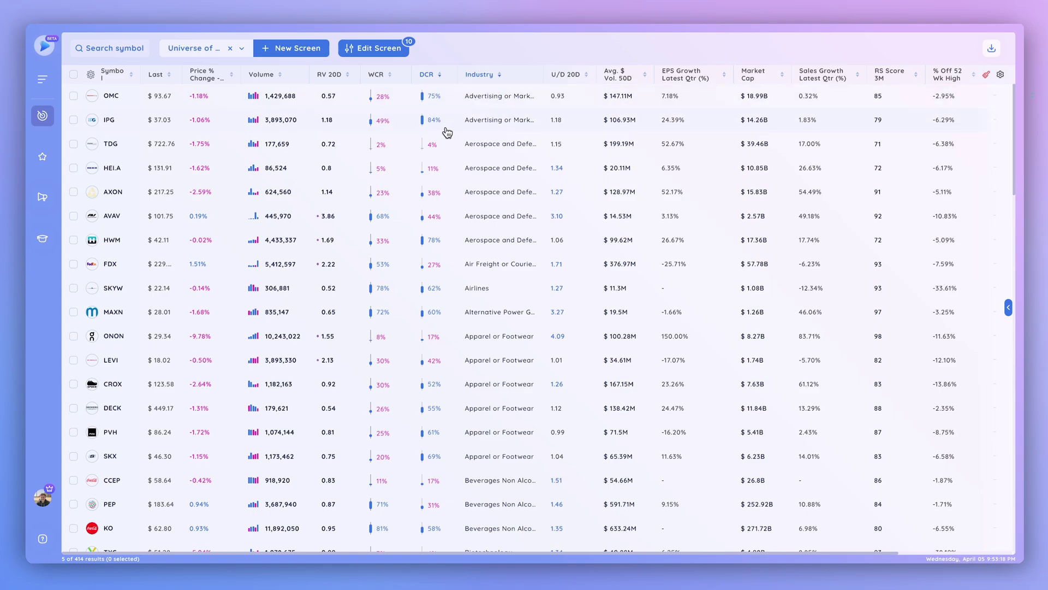
click(428, 77)
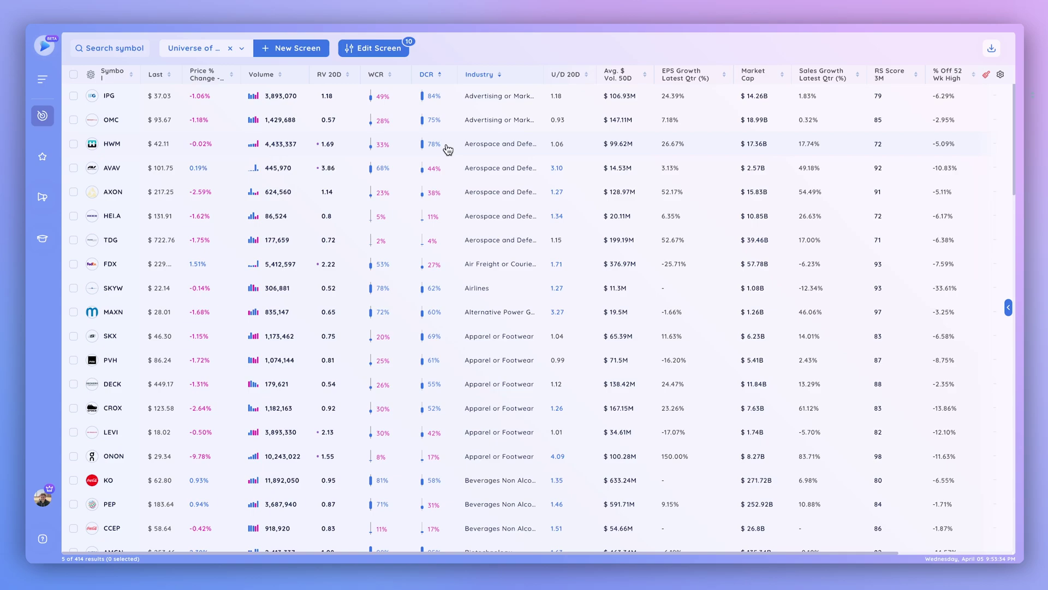
scroll(498, 366, down, 2)
scroll(500, 370, down, 4)
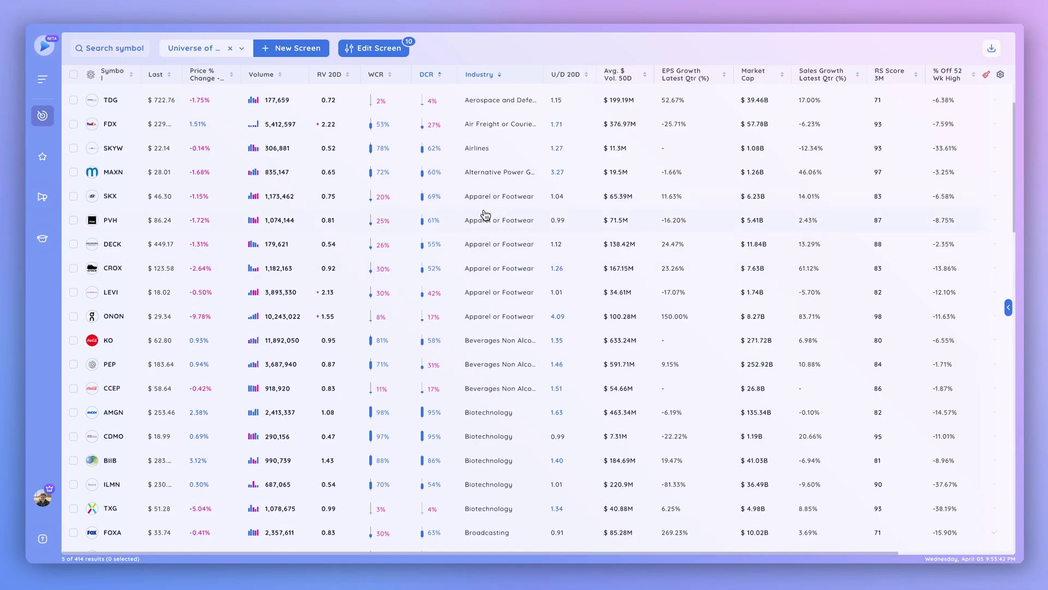
scroll(498, 185, up, 5)
scroll(498, 183, up, 1)
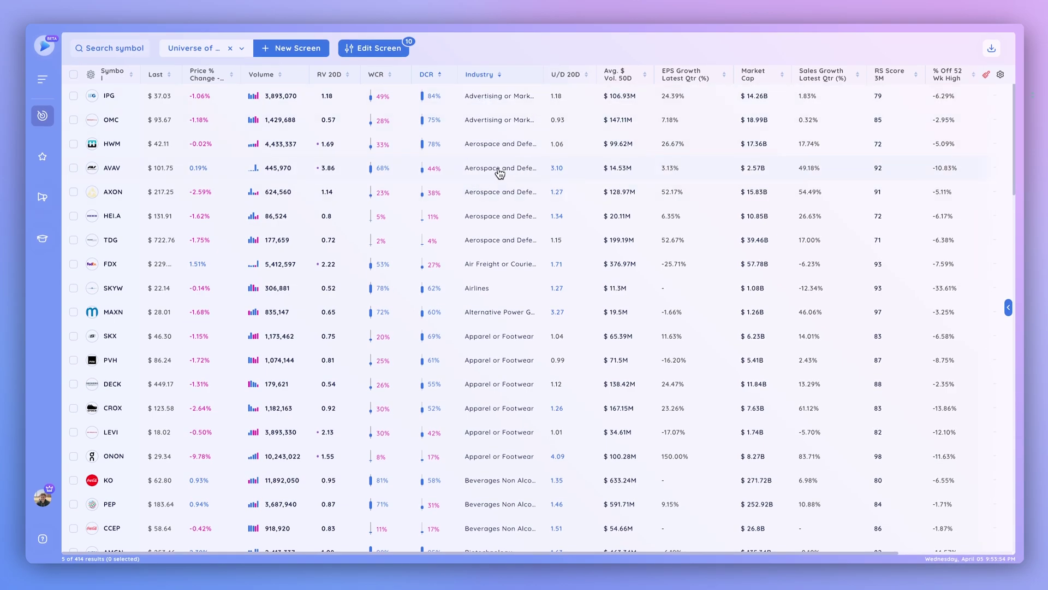
Step: Select the AVAV row and clear all column sorting
click(498, 172)
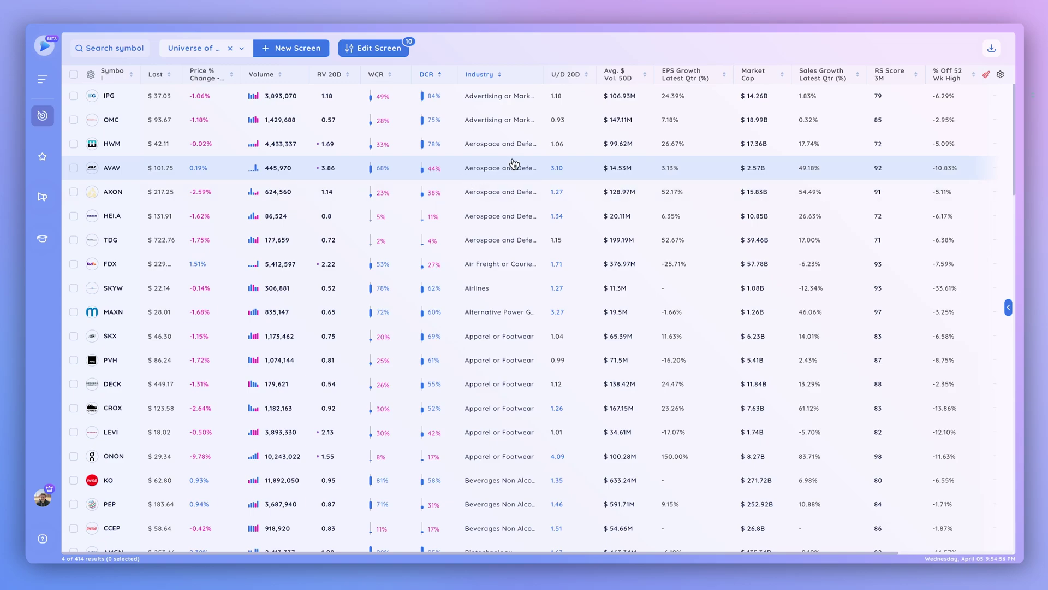
click(985, 75)
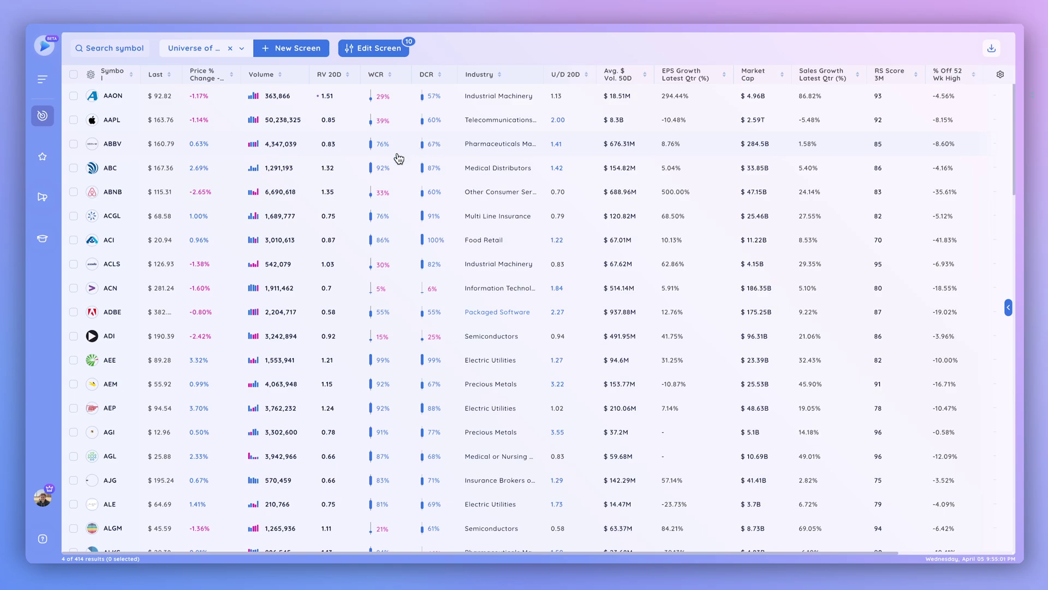
Step: Reopen the chart pane beside the table and adjust the width split between them
click(1009, 310)
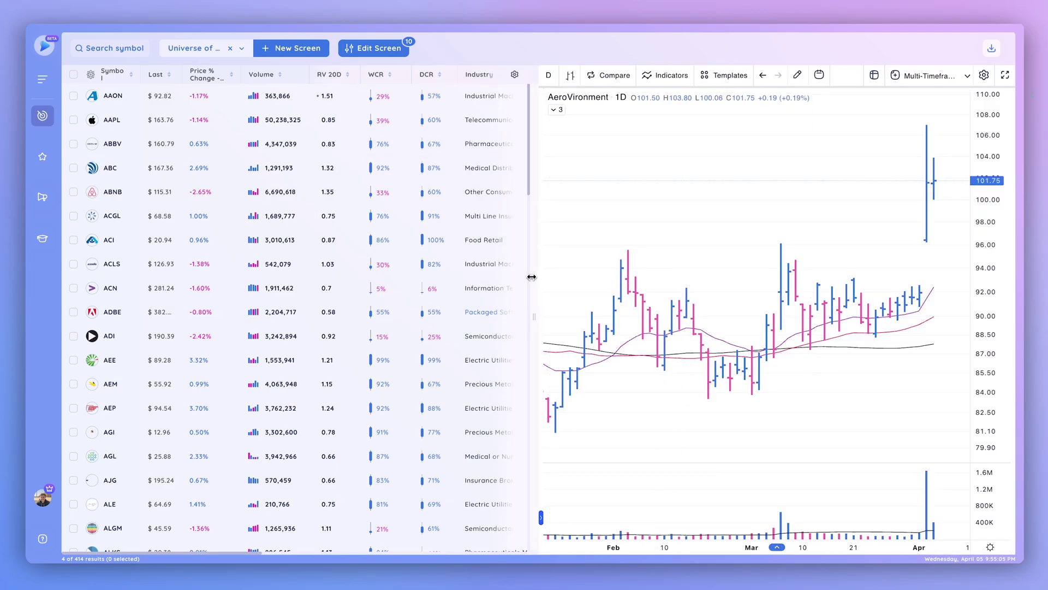
drag(531, 277, 430, 256)
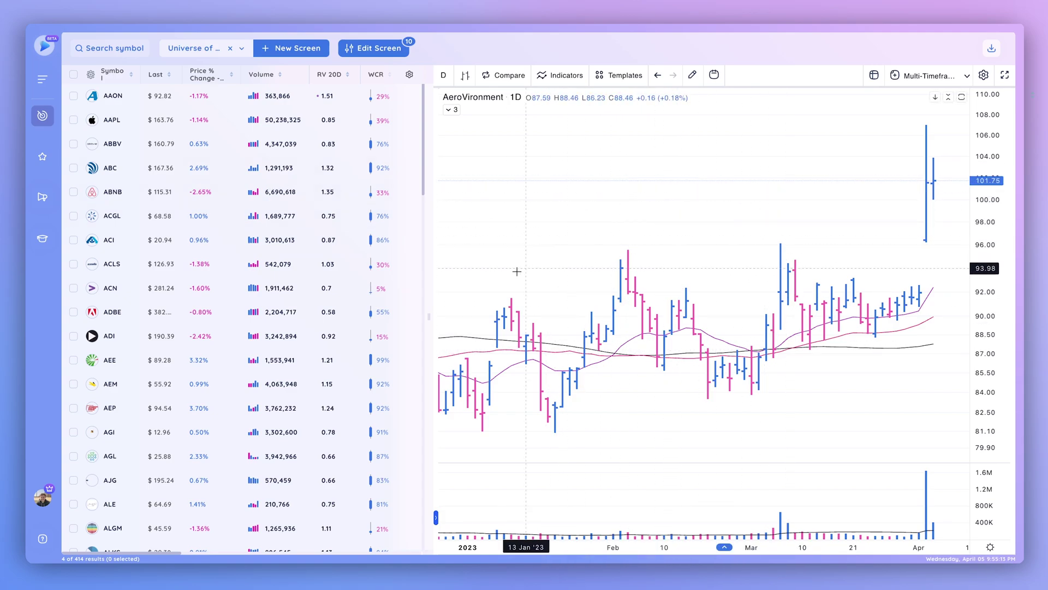
drag(428, 287, 571, 285)
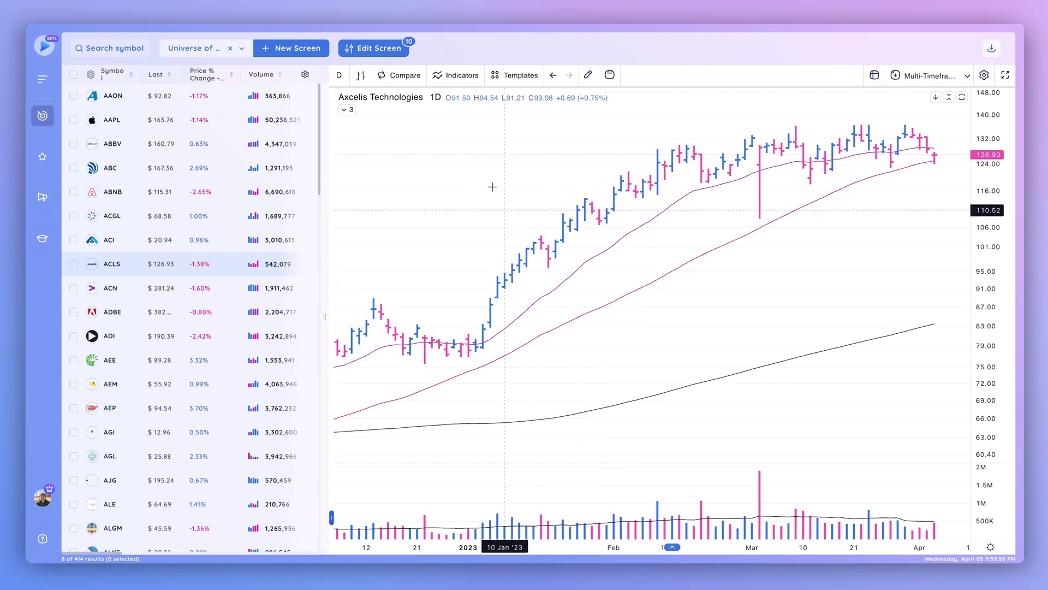
Step: Add the MACD and Stochastic indicators to the Axcelis Technologies chart
click(458, 81)
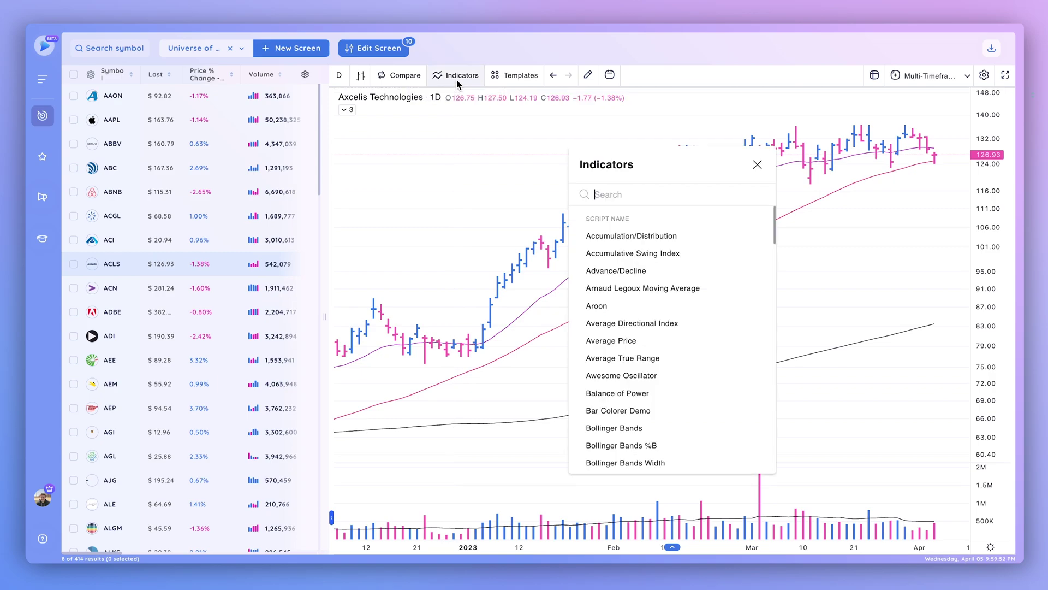
text(macd)
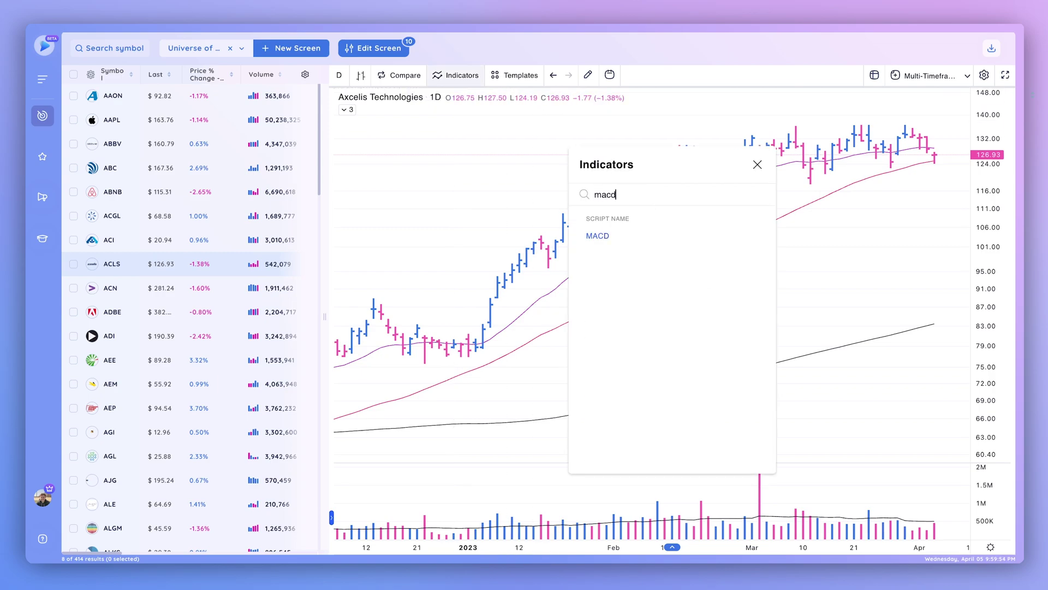
click(666, 235)
double_click(629, 192)
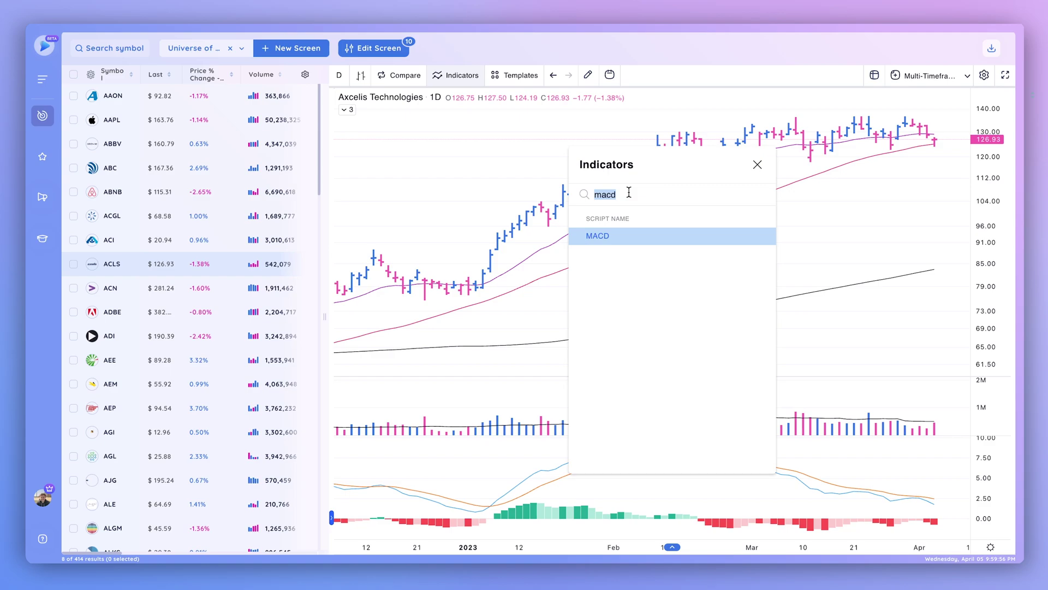
text(stoch)
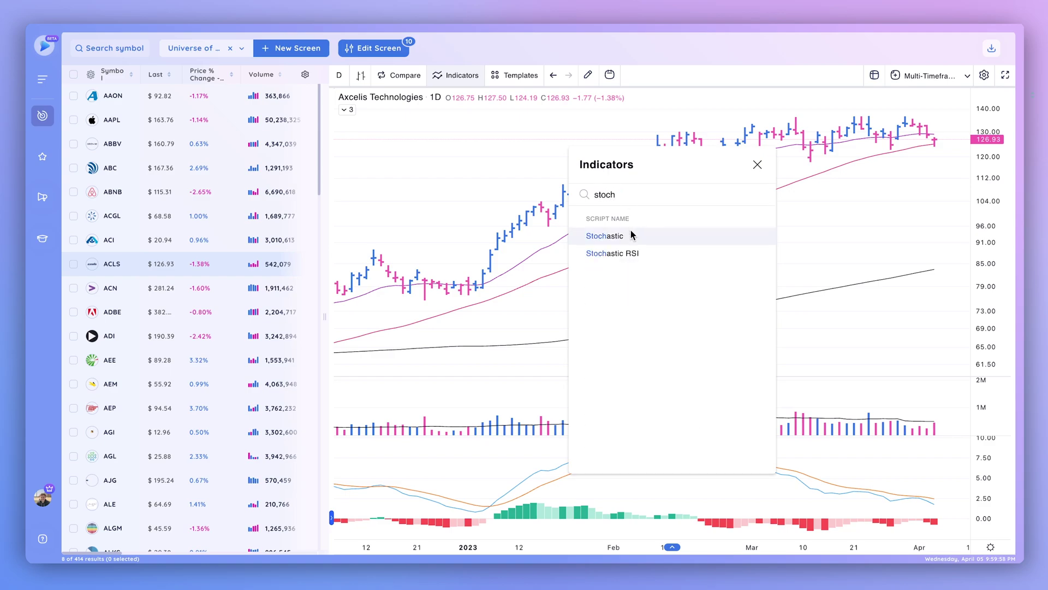
click(631, 234)
click(758, 164)
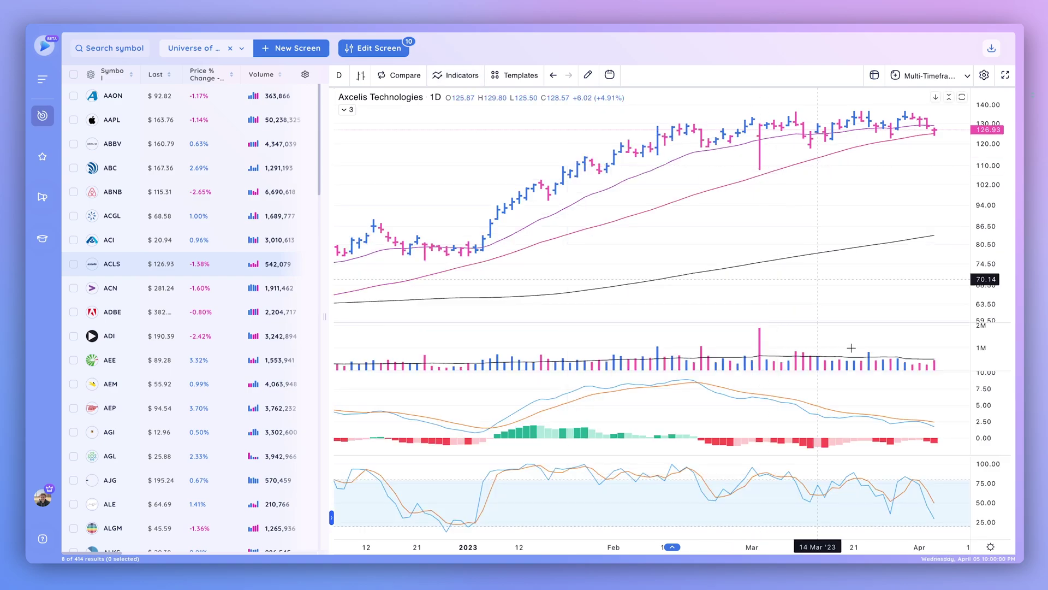
Step: Remove the Stochastic and MACD panes from the chart
click(935, 464)
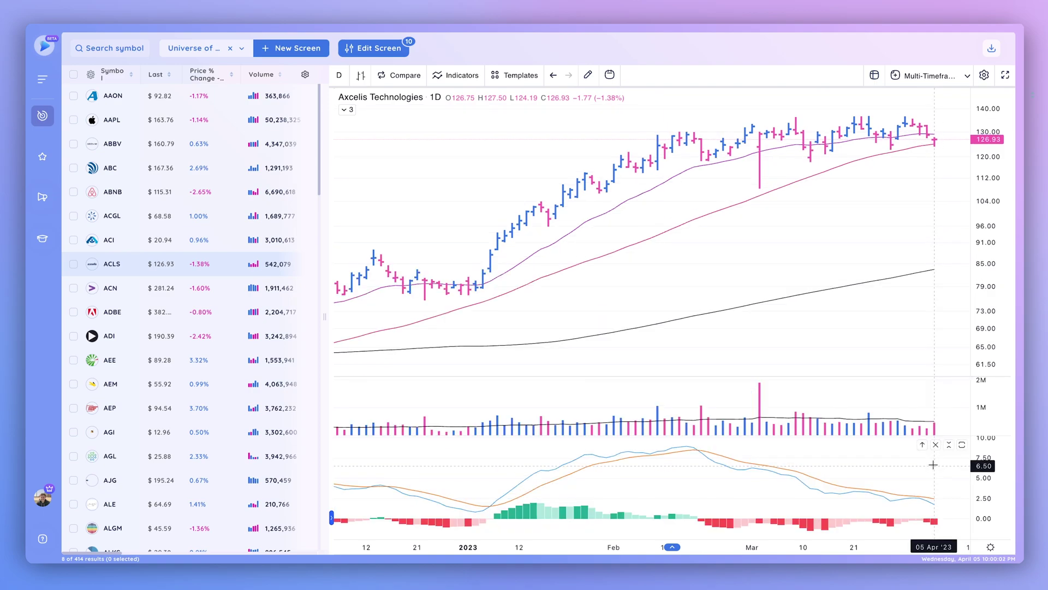
click(936, 446)
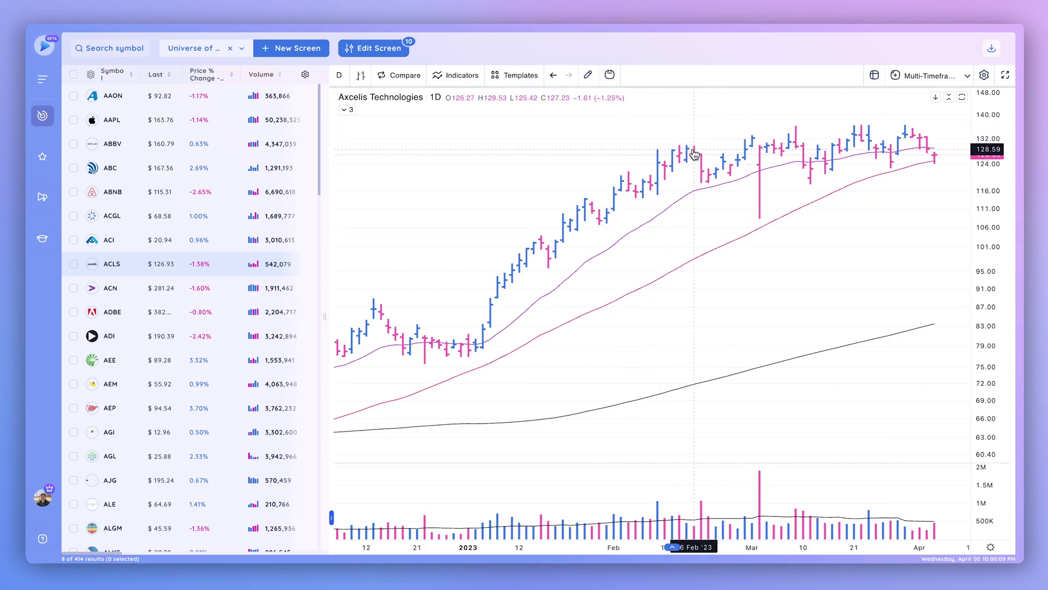
Step: Switch to the three-chart layout with one wide chart above two smaller ones
click(874, 76)
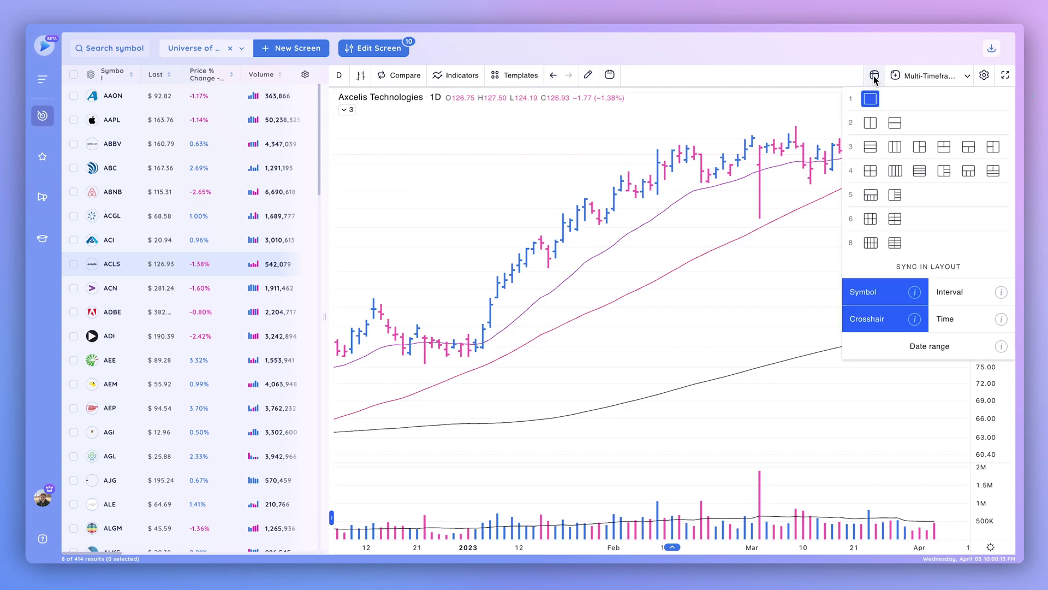
click(968, 148)
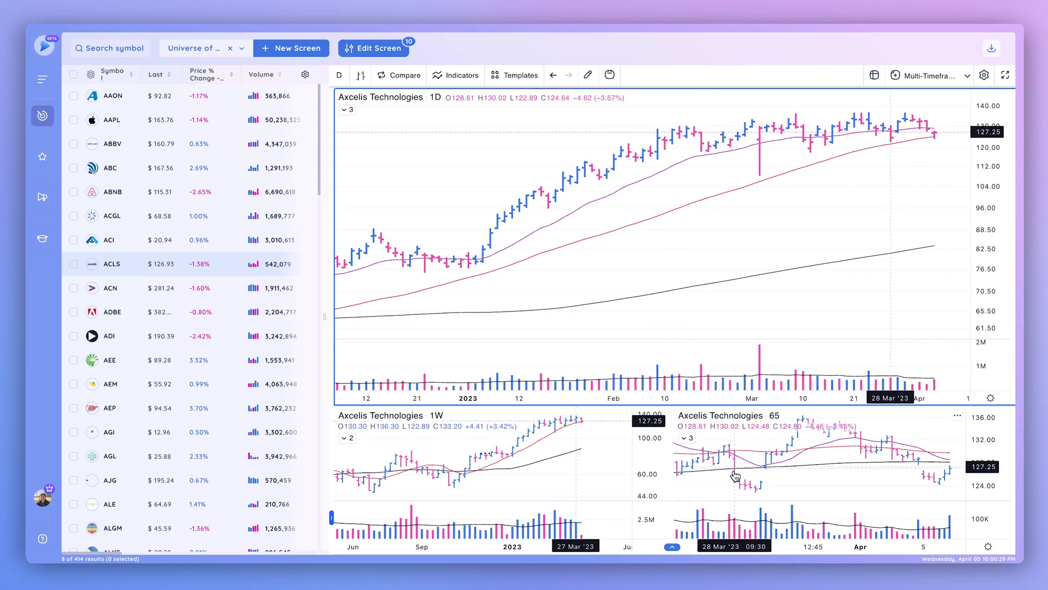
Step: Show the Stats table beneath the charts and review the quarterly earnings and sales details, including the 2023 estimates
click(672, 547)
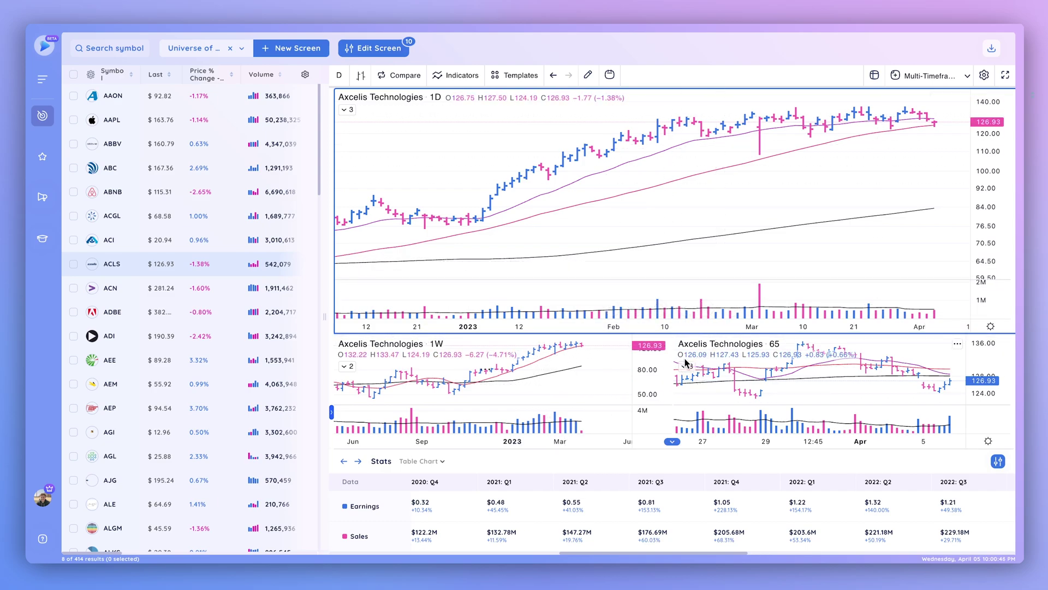
mouse_move(565, 509)
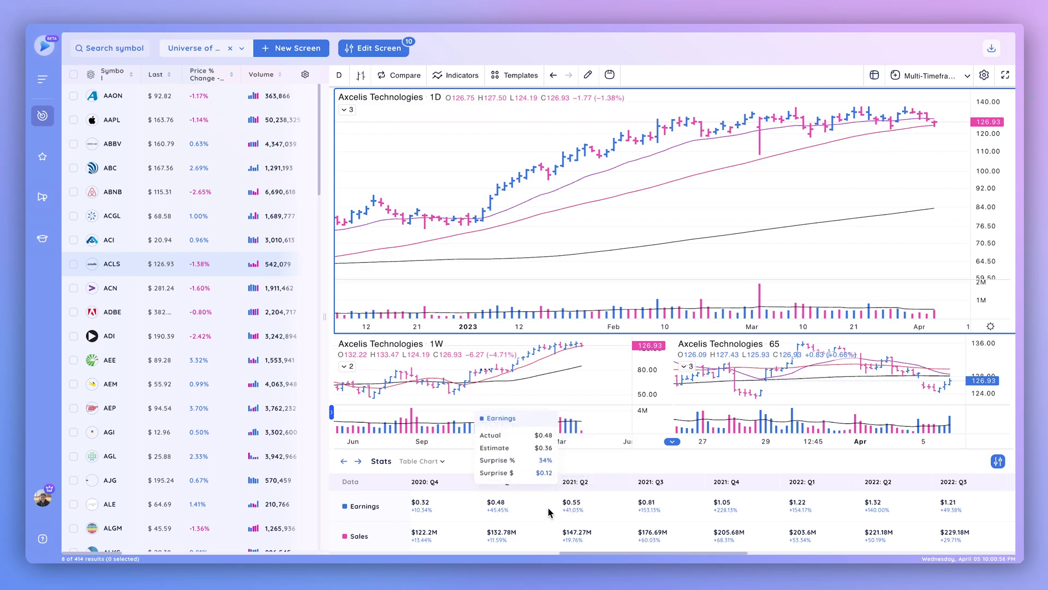
mouse_move(801, 507)
scroll(801, 505, right, 5)
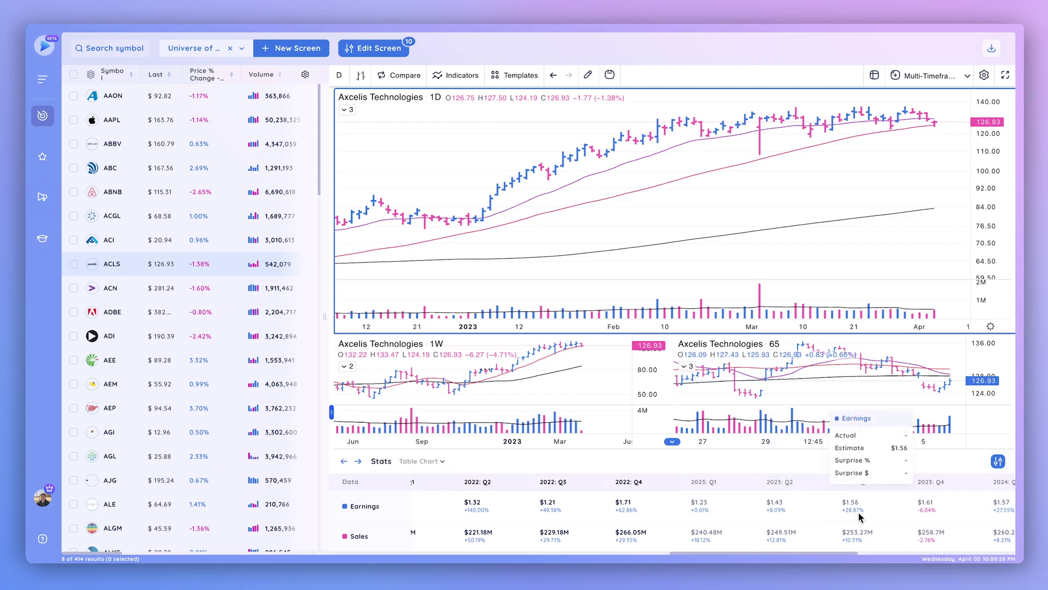
mouse_move(682, 528)
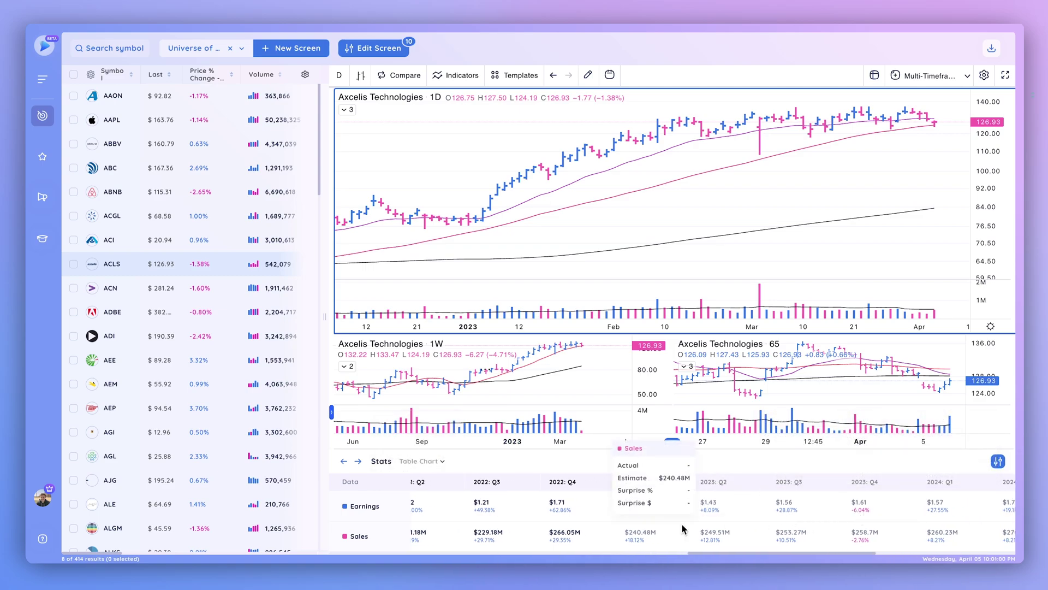
mouse_move(659, 514)
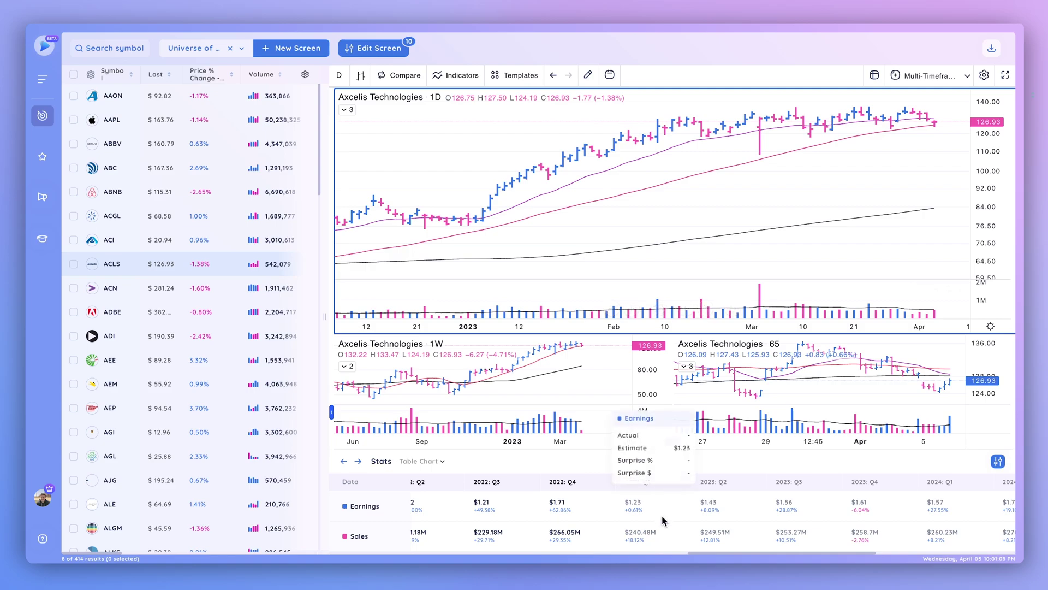
mouse_move(612, 528)
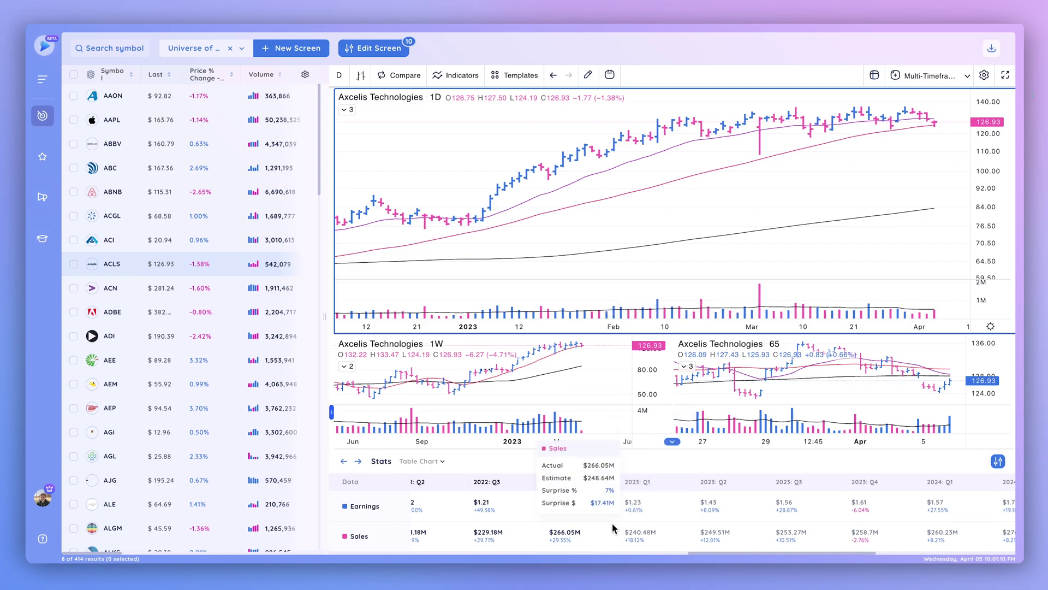
Step: Return the chart area to the single-chart layout
click(874, 78)
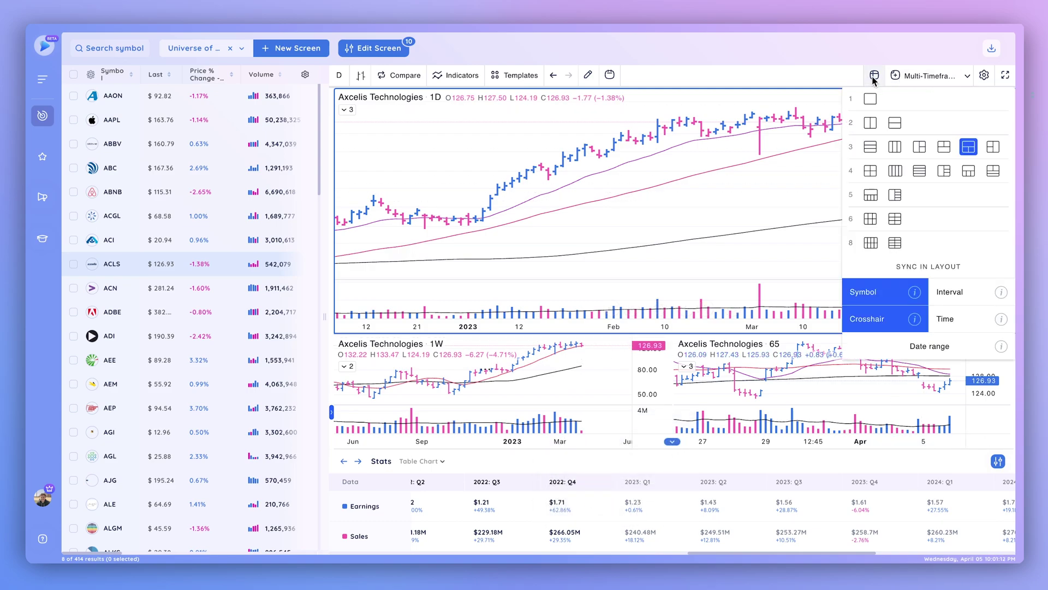
click(871, 100)
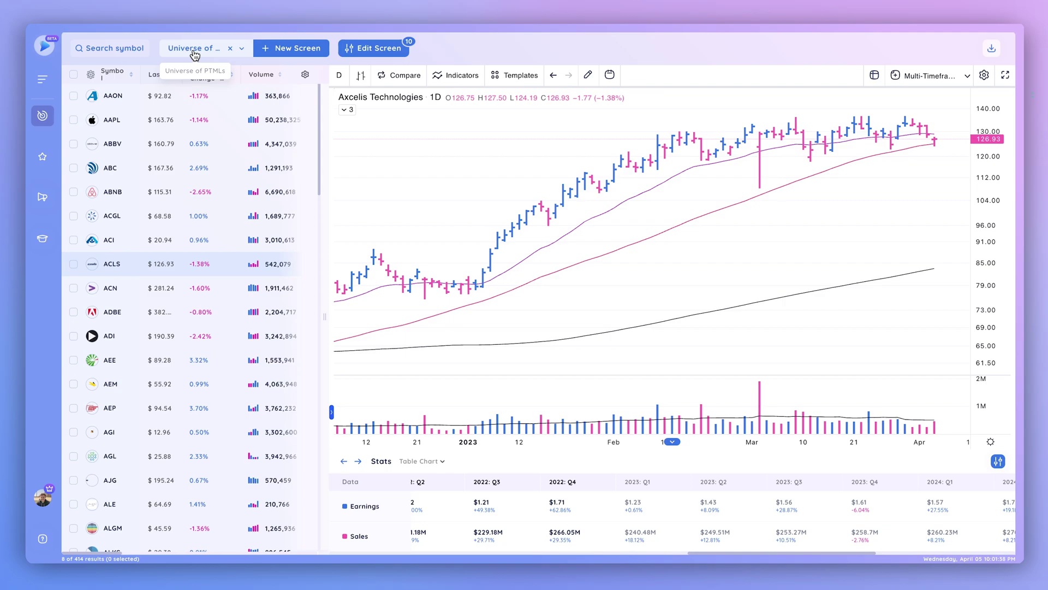
Step: Clear the active screen, then load the saved Universe of PTMLs screen again
click(229, 49)
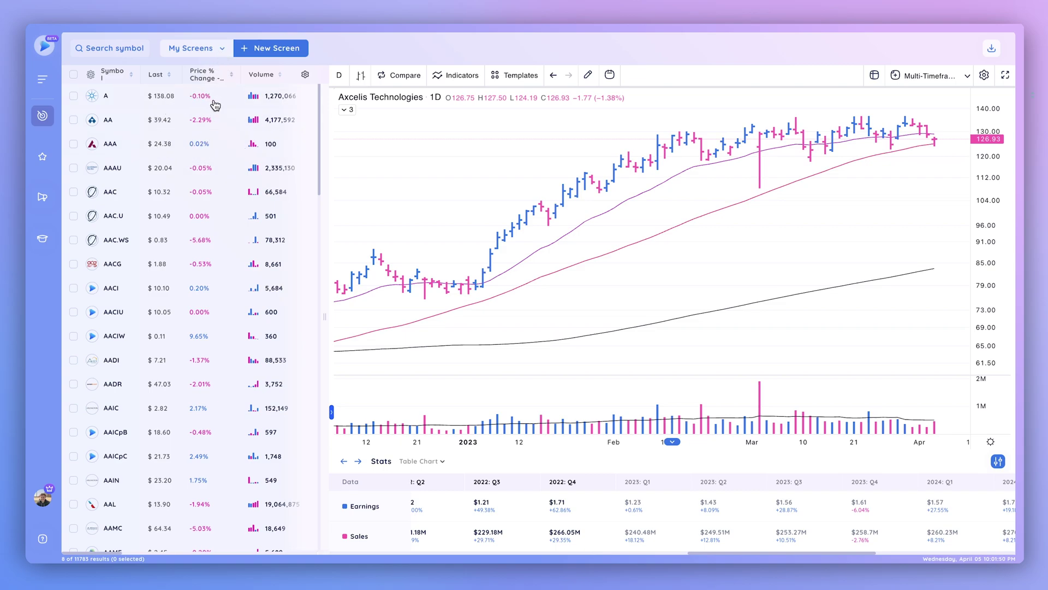
click(224, 53)
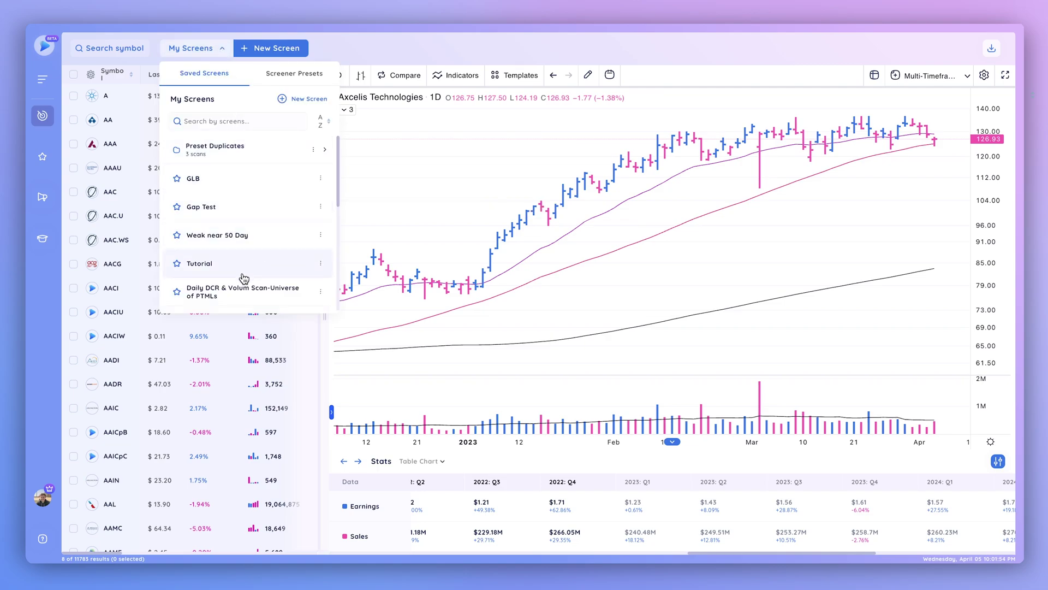
scroll(255, 256, down, 5)
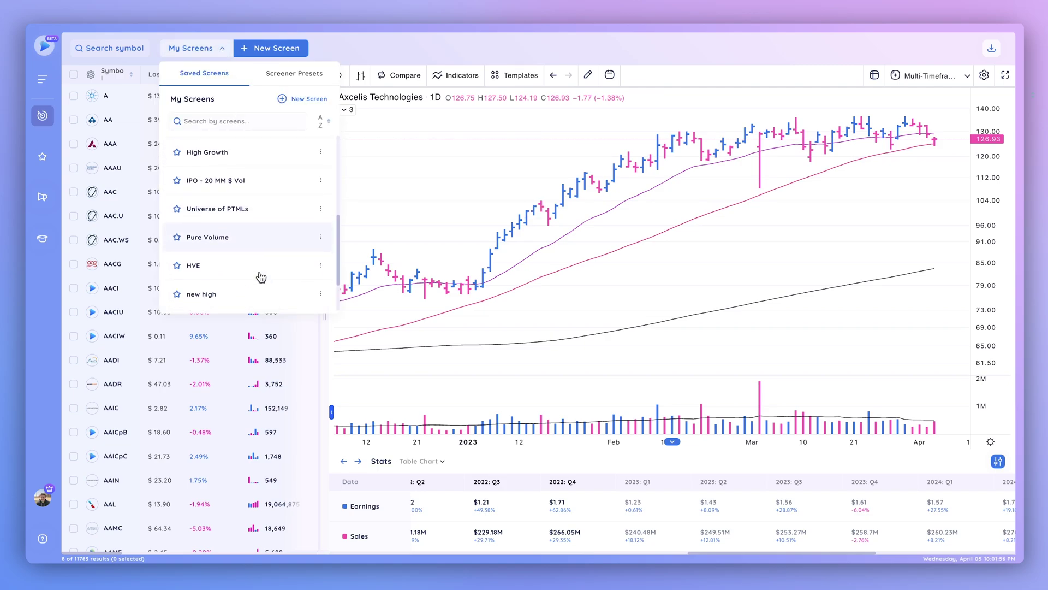
click(241, 200)
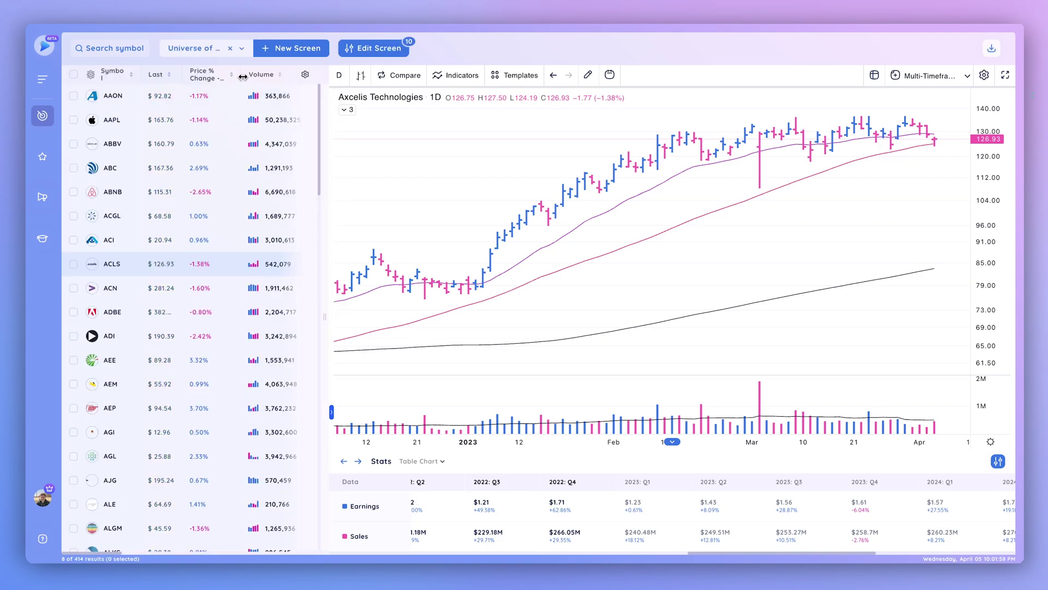
Step: Browse the screener preset folders, including Fundamental and Technical, and open the options of the 52 Week Highs preset
click(242, 50)
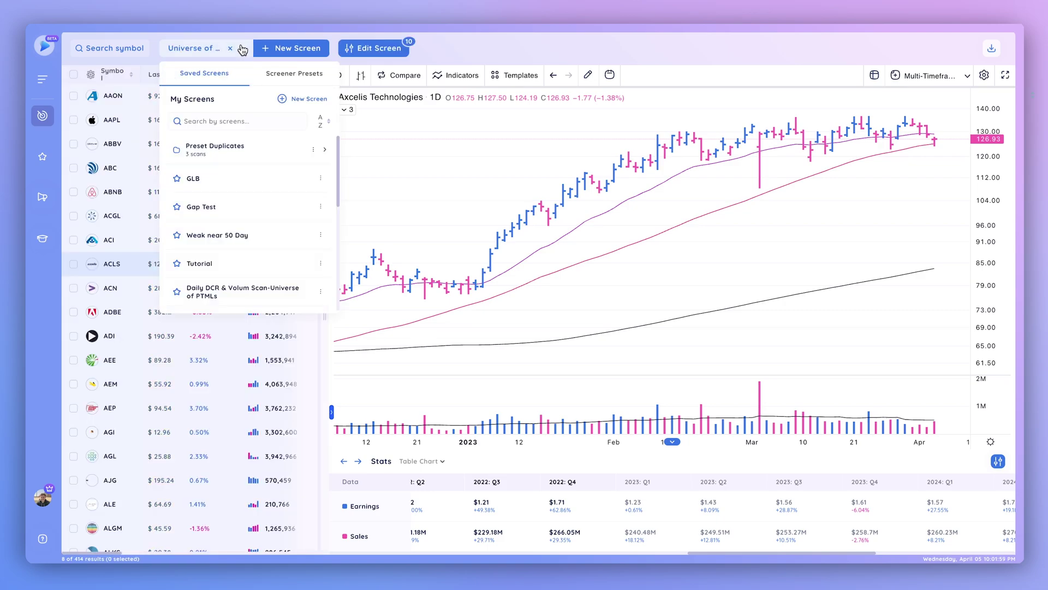
click(291, 83)
mouse_move(256, 162)
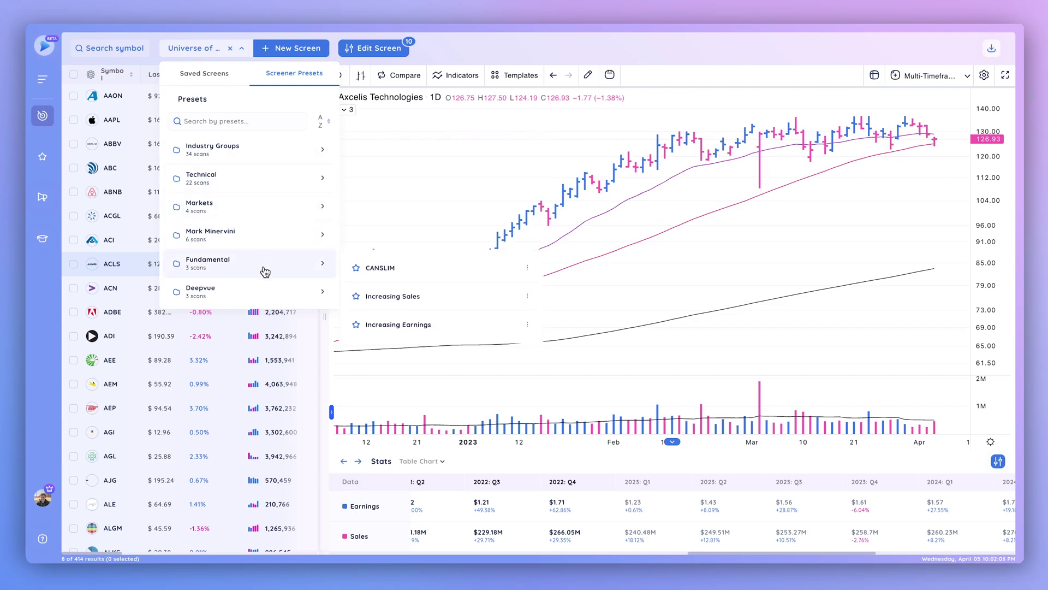
mouse_move(224, 239)
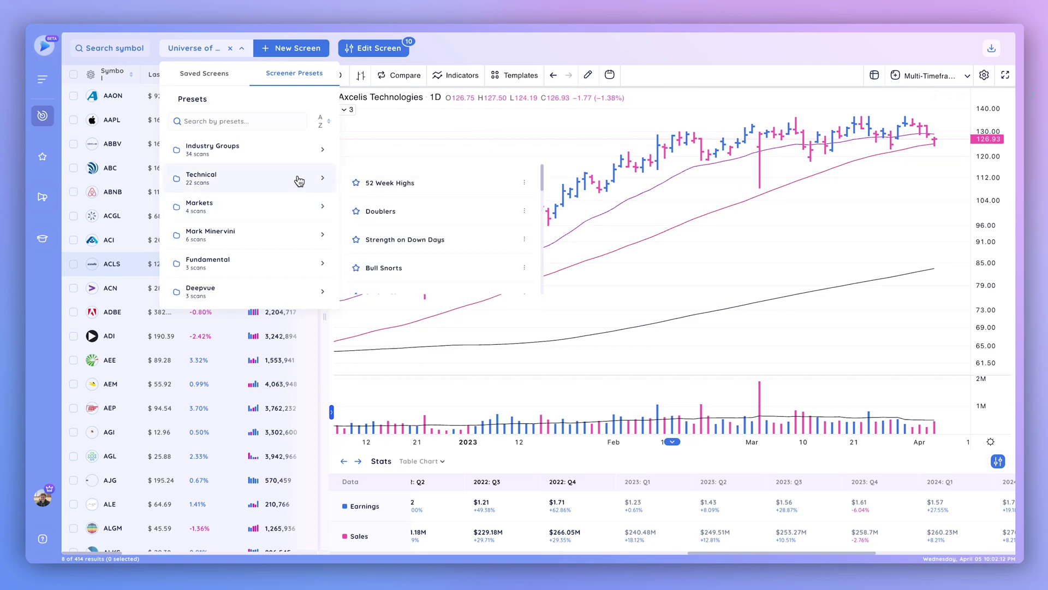
click(524, 183)
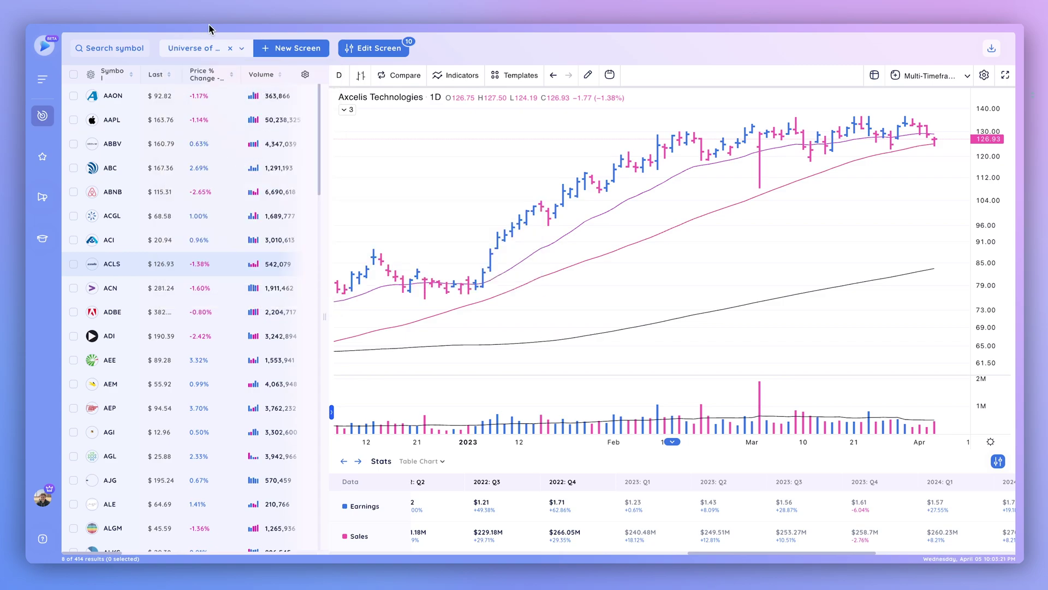
Step: Open the Universe of PTMLs screen for editing and look through filter categories such as General and Sales
click(379, 52)
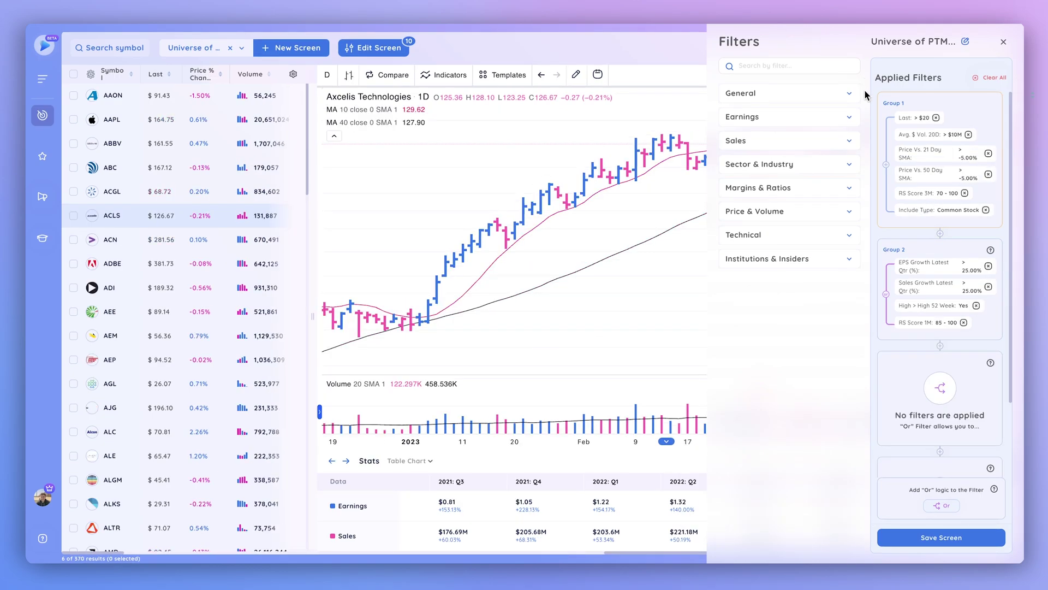
click(768, 66)
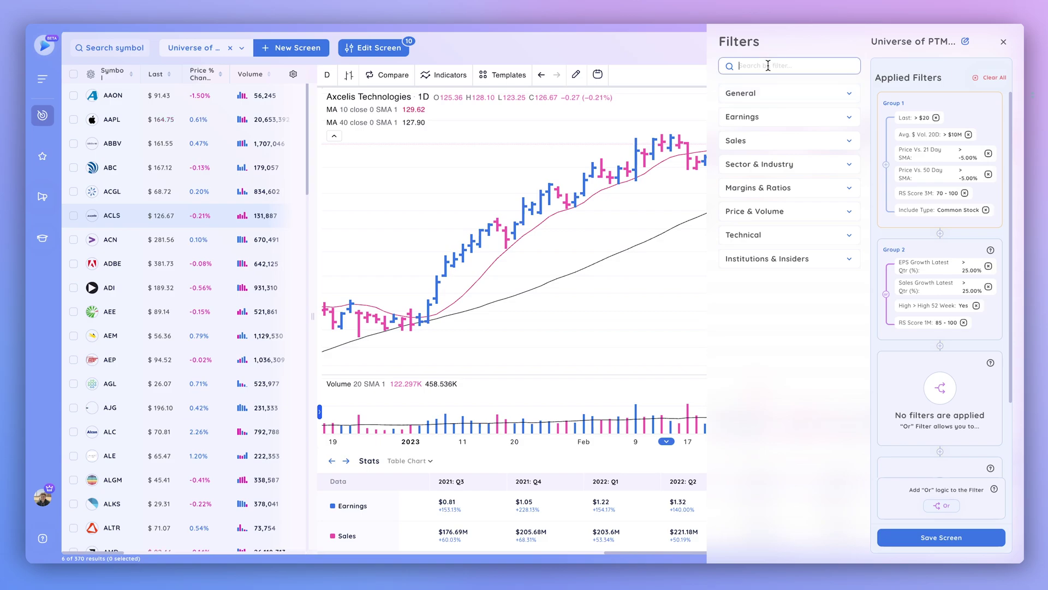
click(770, 94)
click(770, 96)
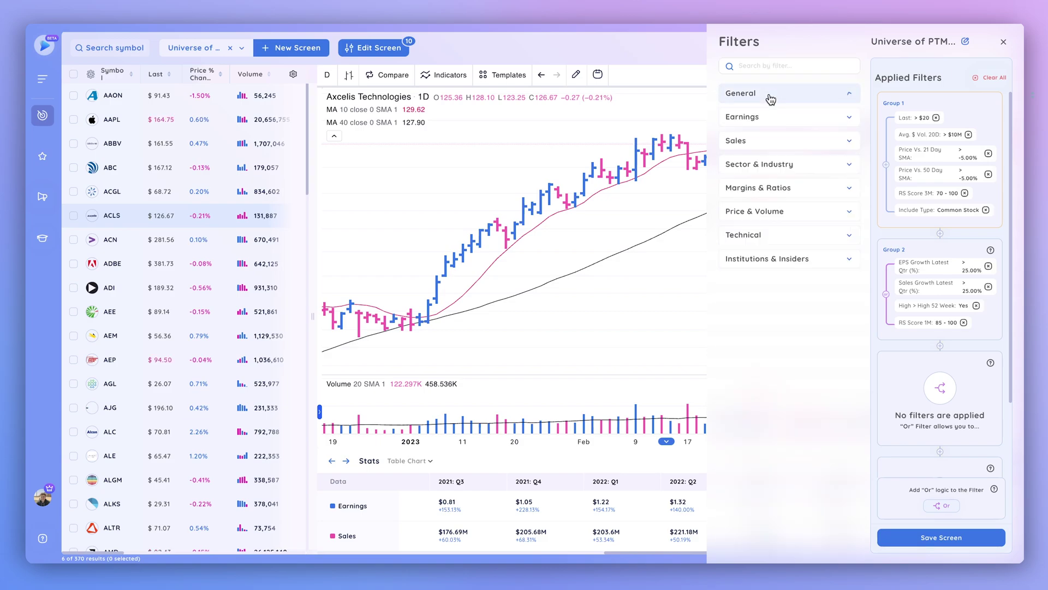
click(778, 151)
click(779, 149)
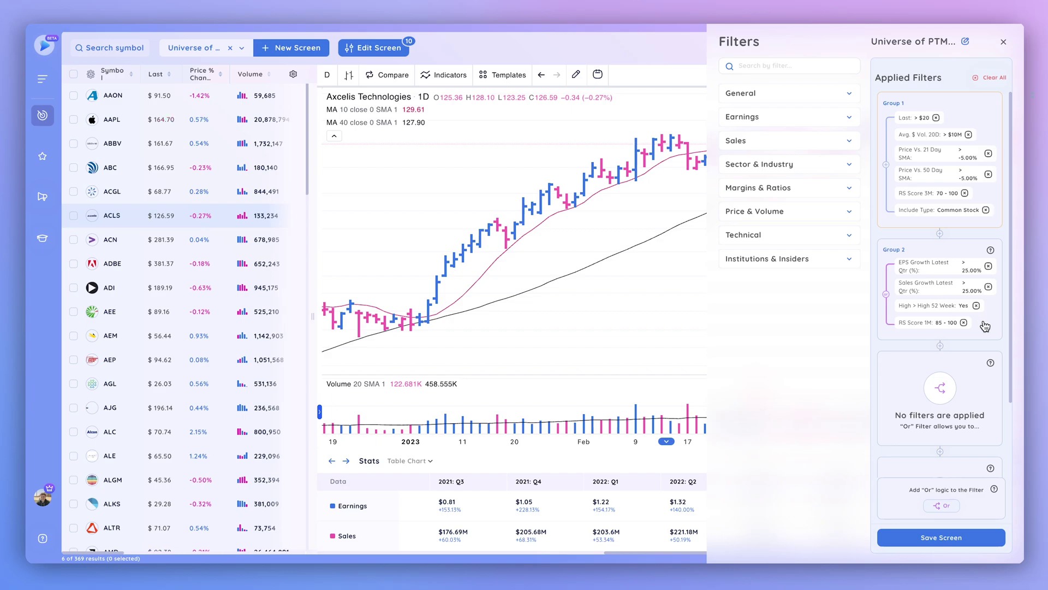
Step: Remove the empty Or filter groups below Group 2
scroll(961, 346, down, 3)
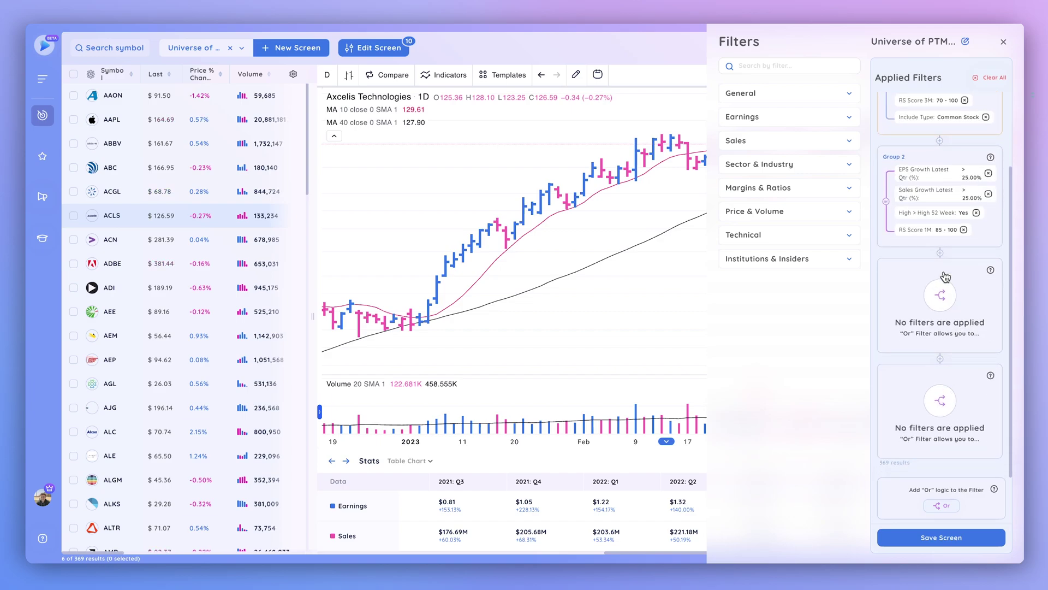
scroll(941, 258, up, 3)
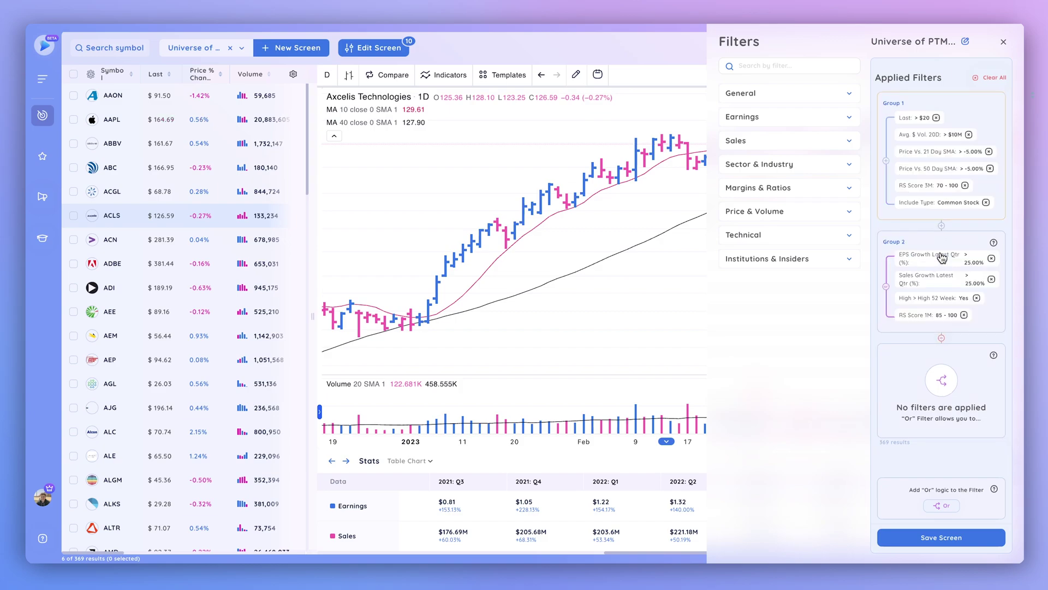
click(941, 338)
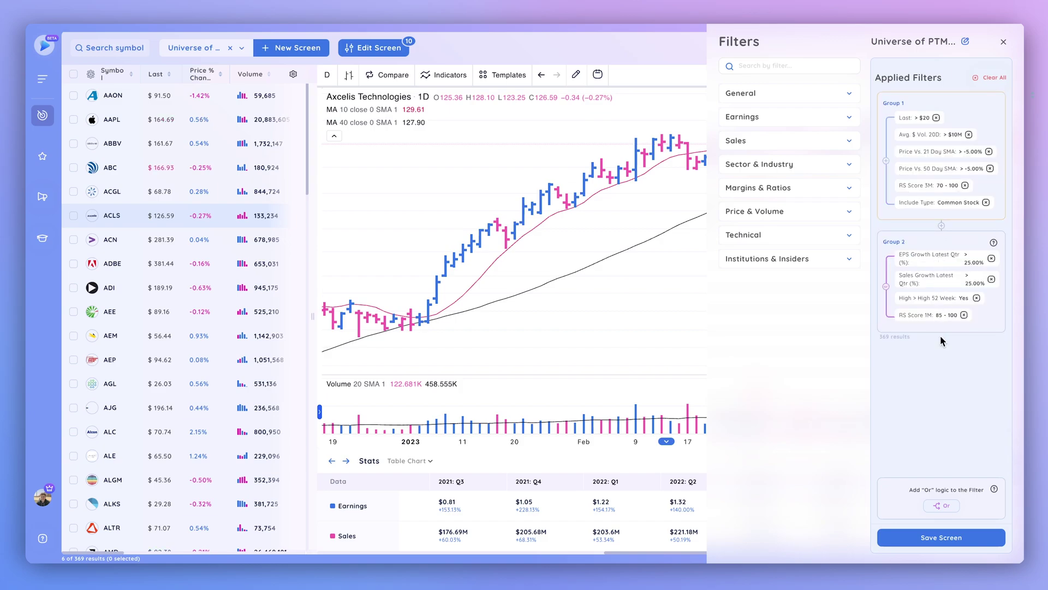
Step: Add an Or filter group and give it a Closing Range filter of WCR greater than 50%
click(944, 507)
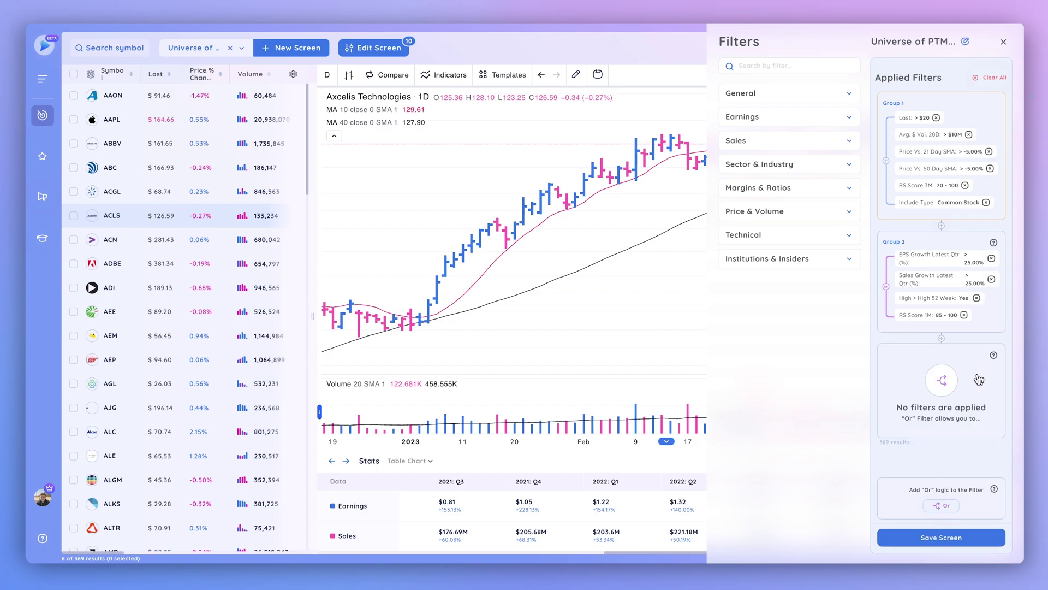
click(773, 241)
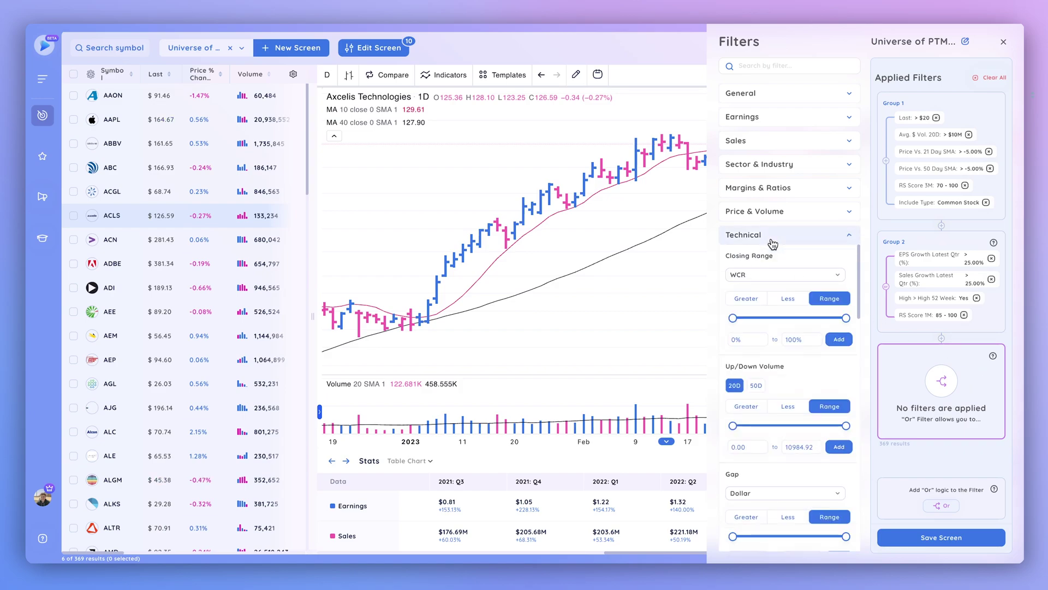
click(752, 299)
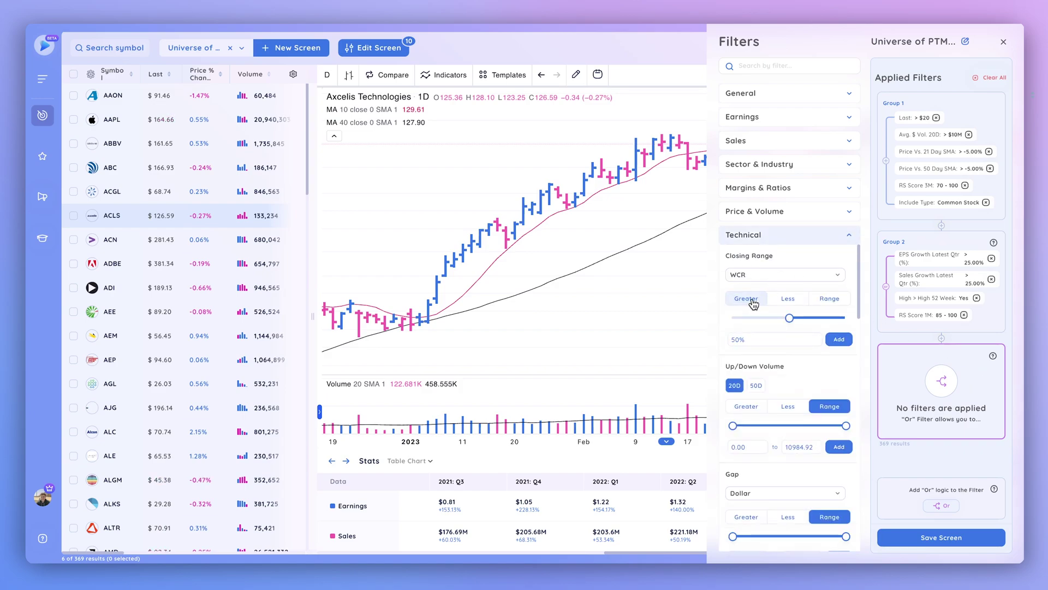
click(838, 340)
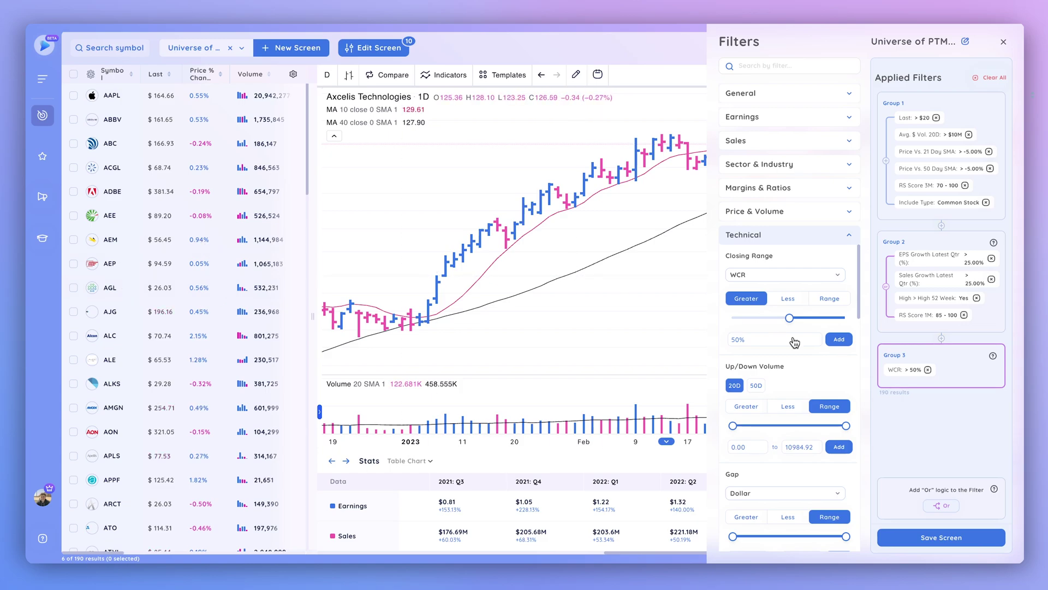
Step: Remove the WCR filter from Group 3, then remove the emptied Or group
click(928, 370)
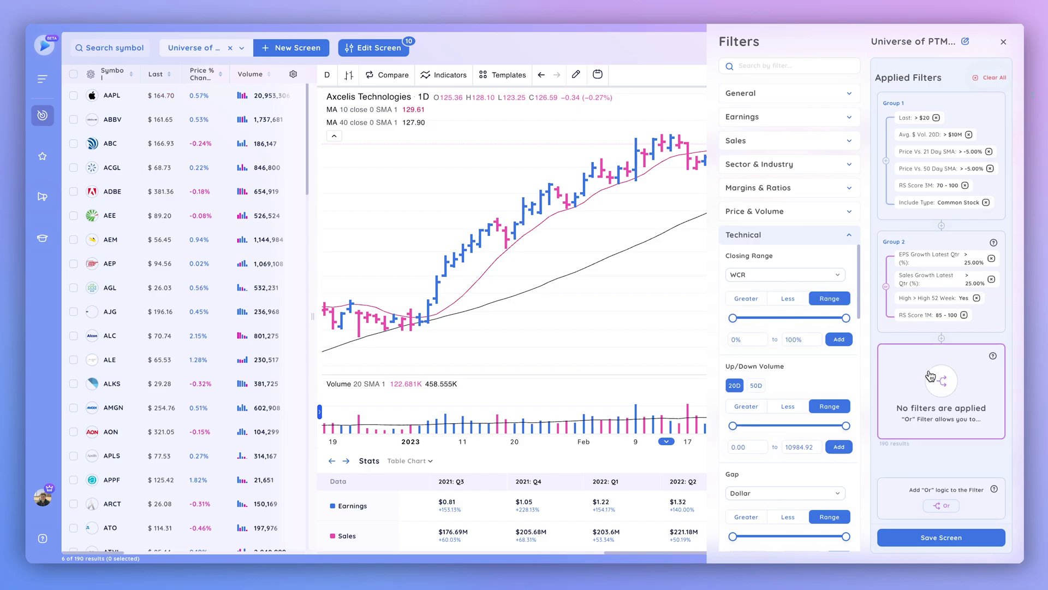
click(941, 338)
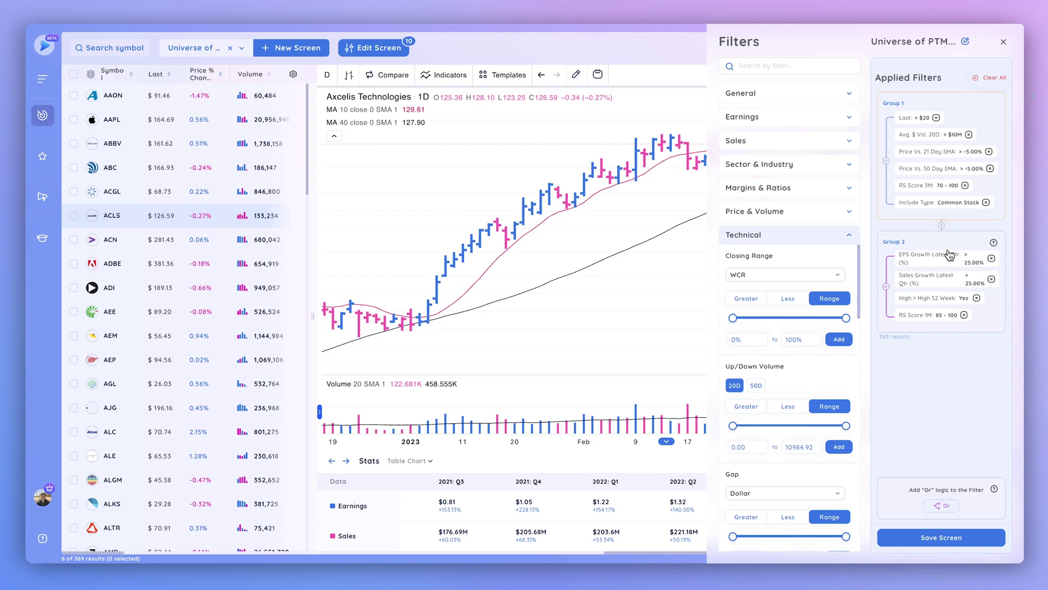
Step: Change the Last price filter in Group 1 to greater than $30 and close the filter editor
click(914, 122)
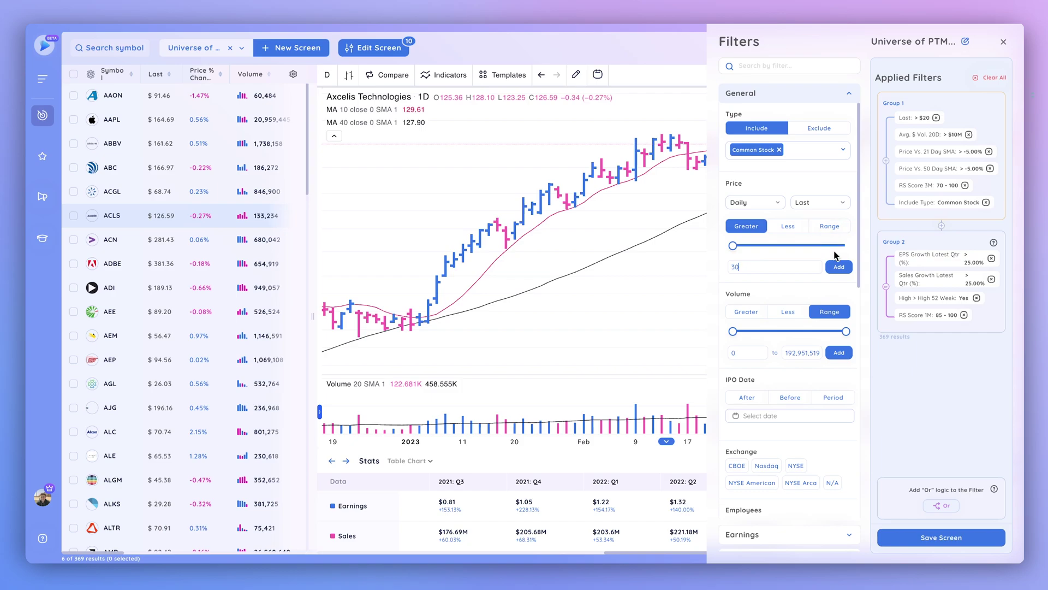
click(838, 267)
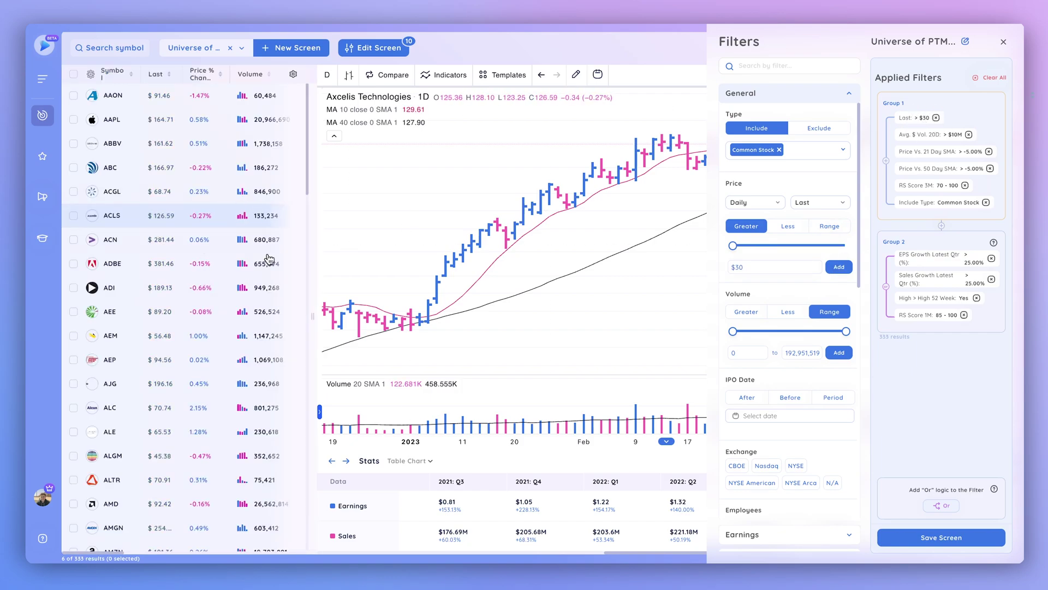
key(Escape)
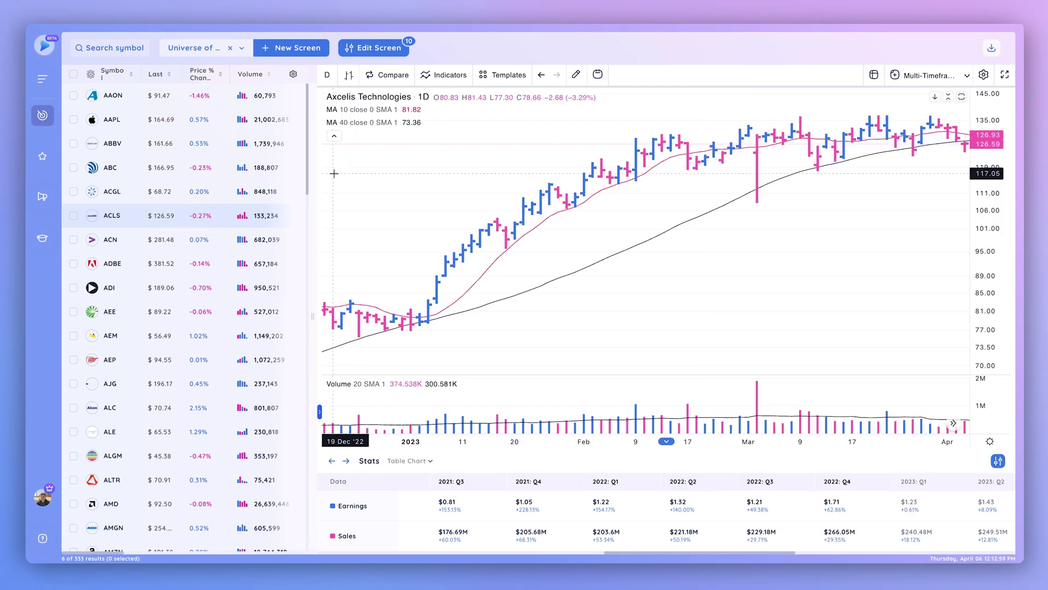
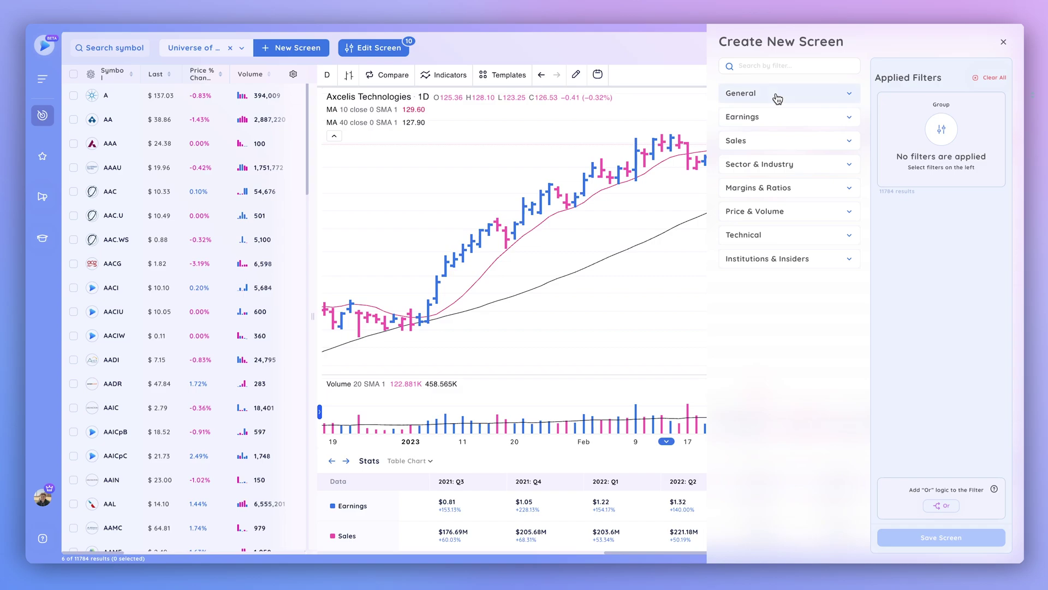
Step: In a new screen, add a General price filter for daily Last greater than $50
click(778, 97)
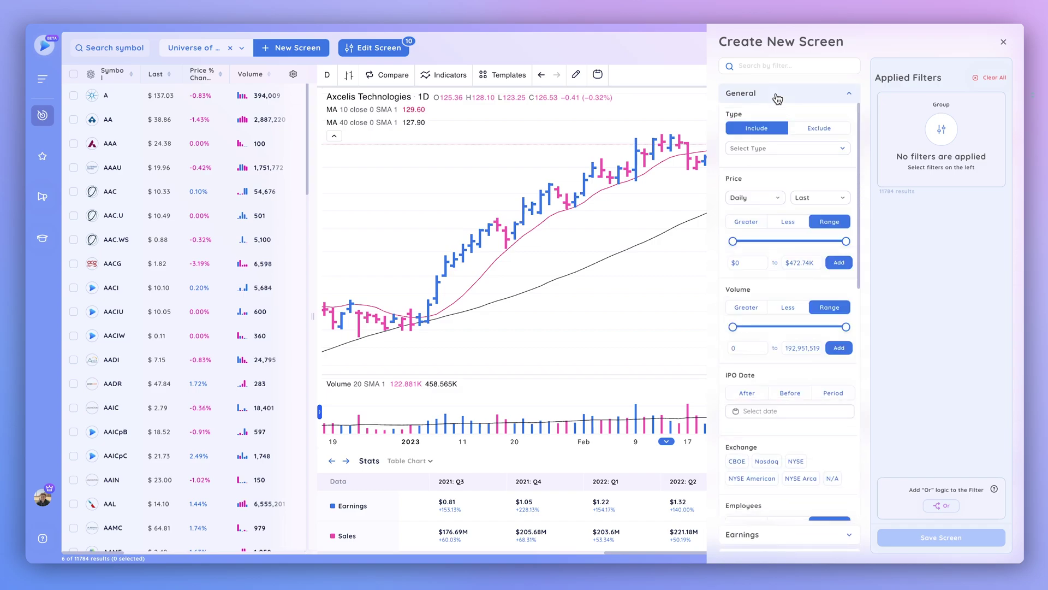
click(750, 223)
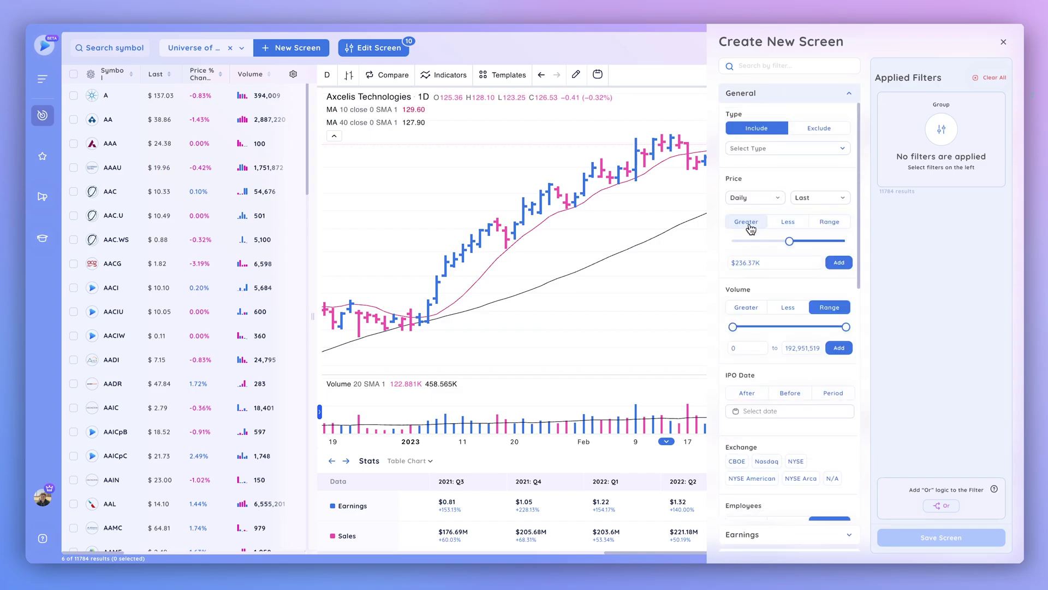
click(742, 264)
double_click(742, 265)
text(50)
click(839, 263)
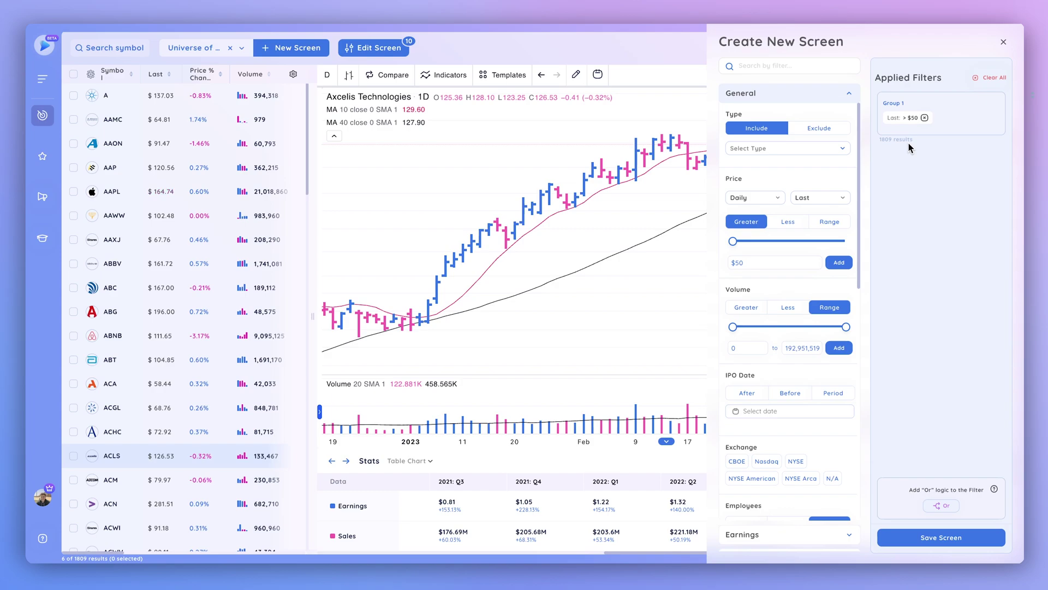
Step: Find the Average Dollar Volume filter and add it for 20D, greater than 10000000
click(754, 66)
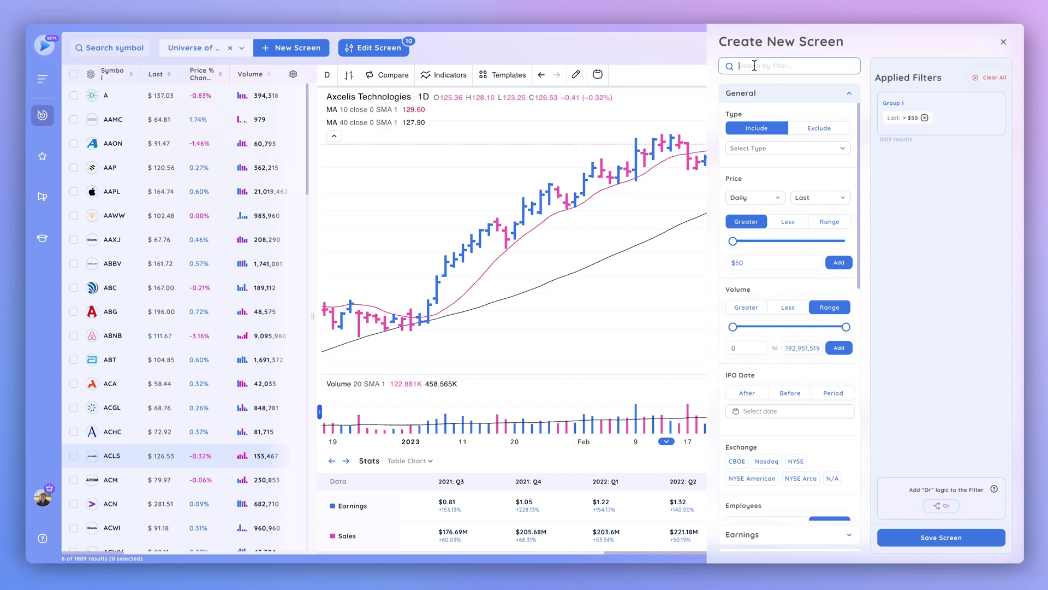
text(aver)
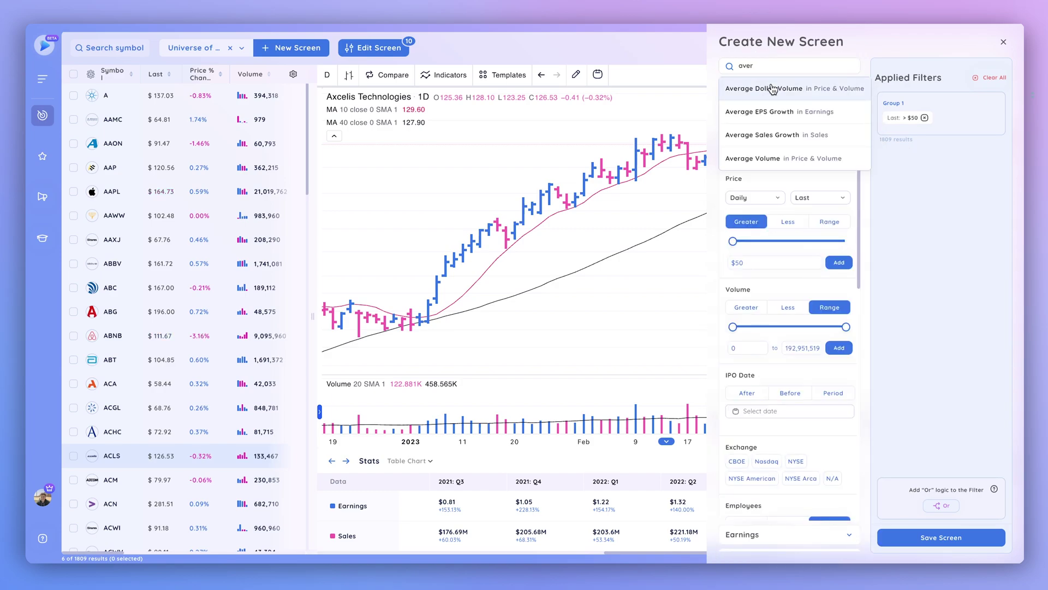
click(772, 88)
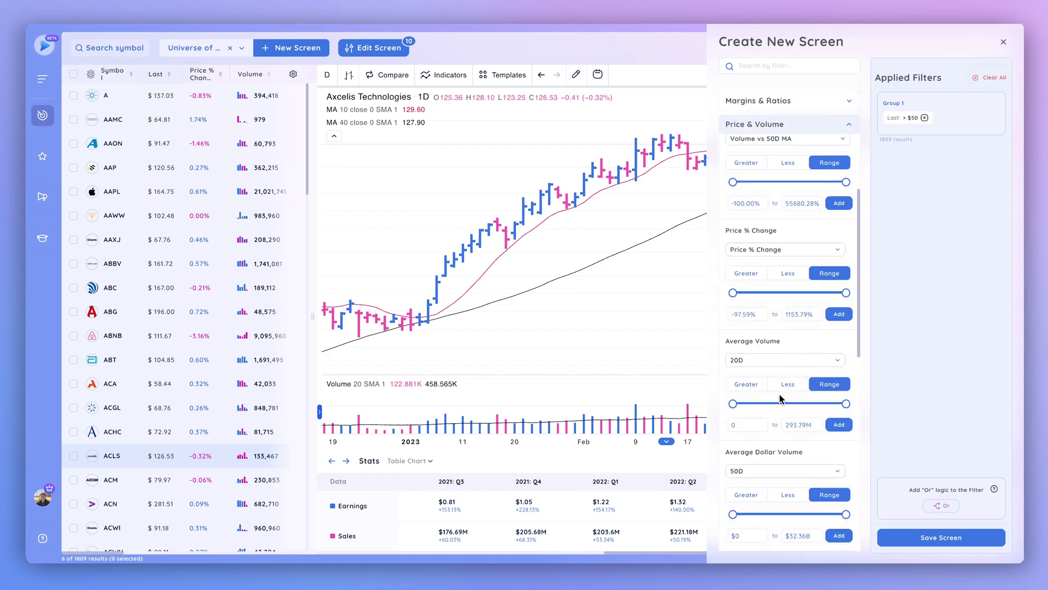
click(758, 473)
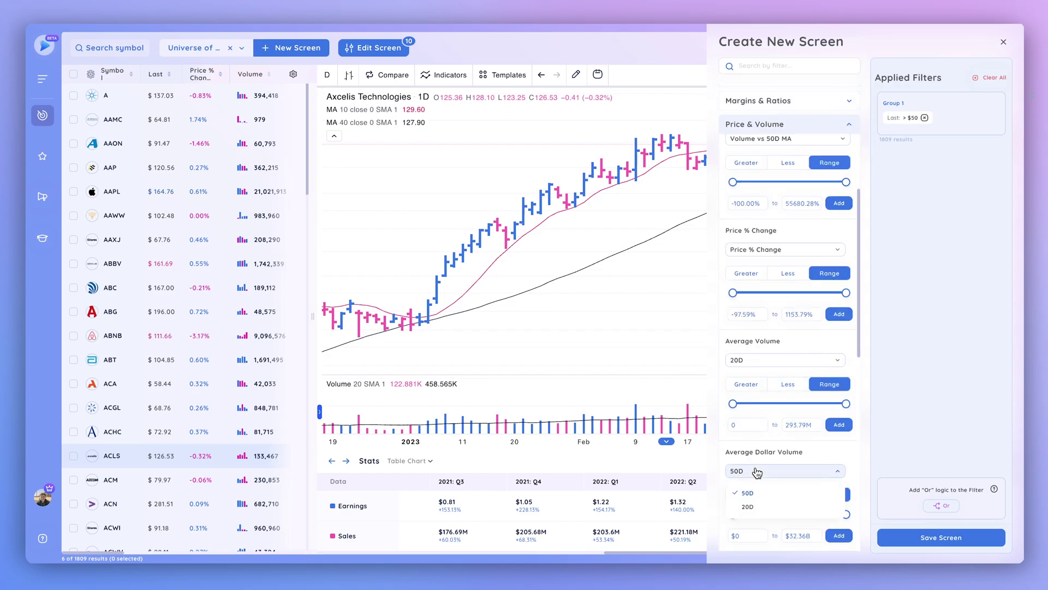
click(752, 504)
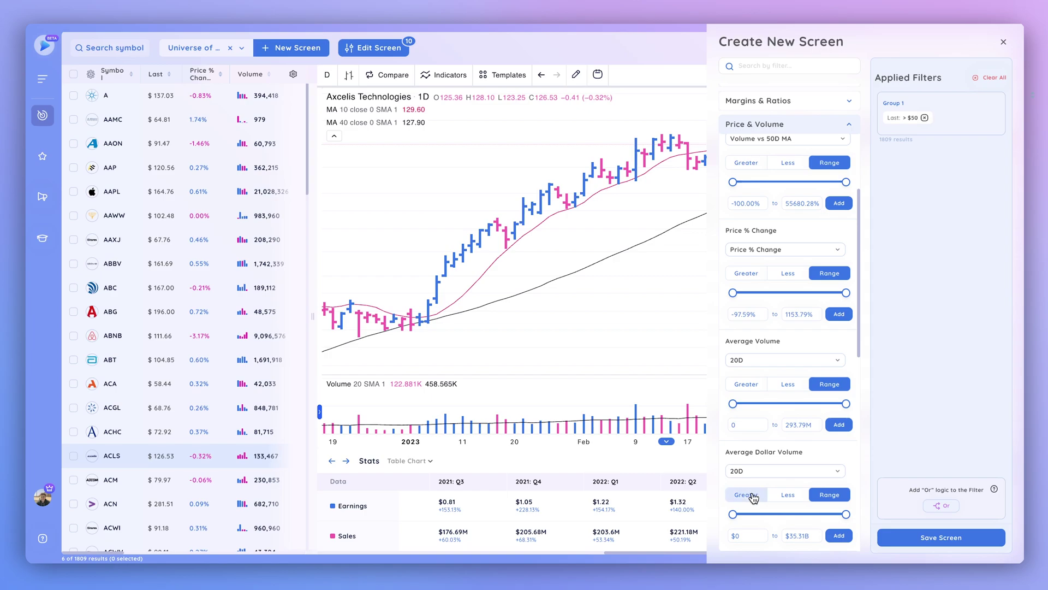
click(754, 502)
click(751, 538)
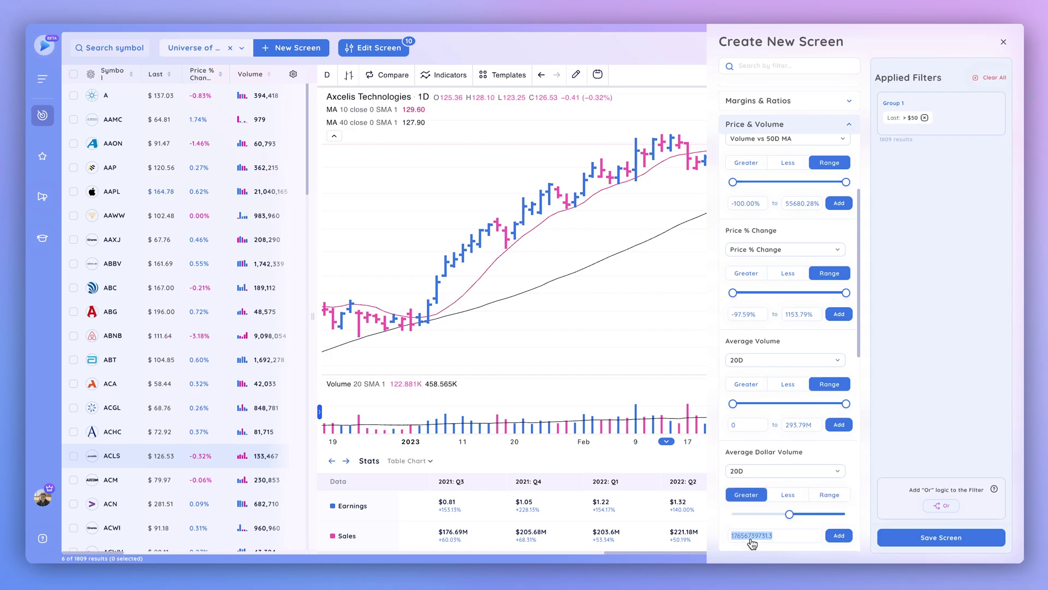
text(10000000)
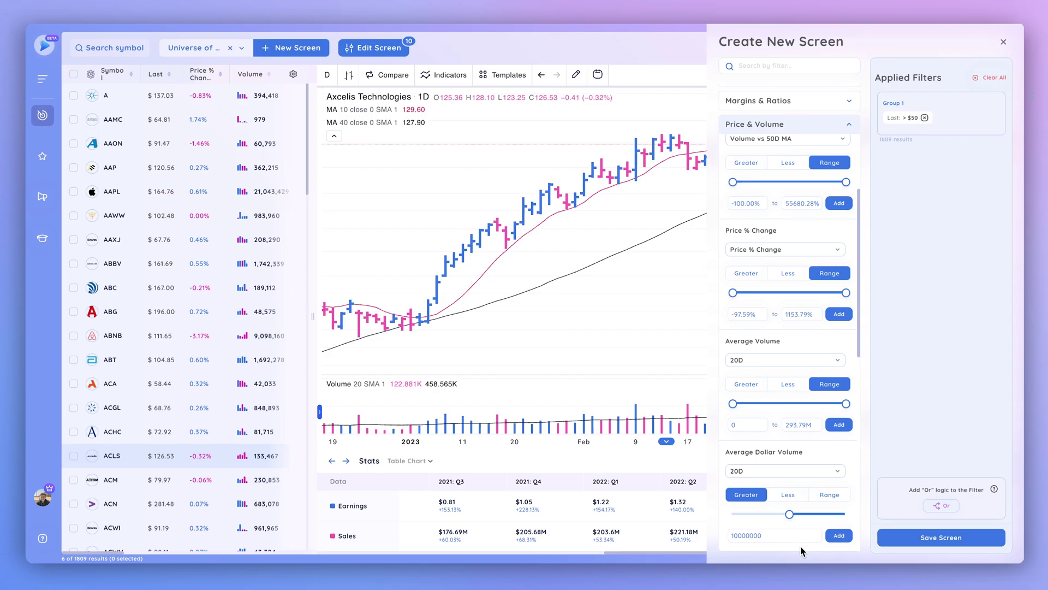
click(838, 536)
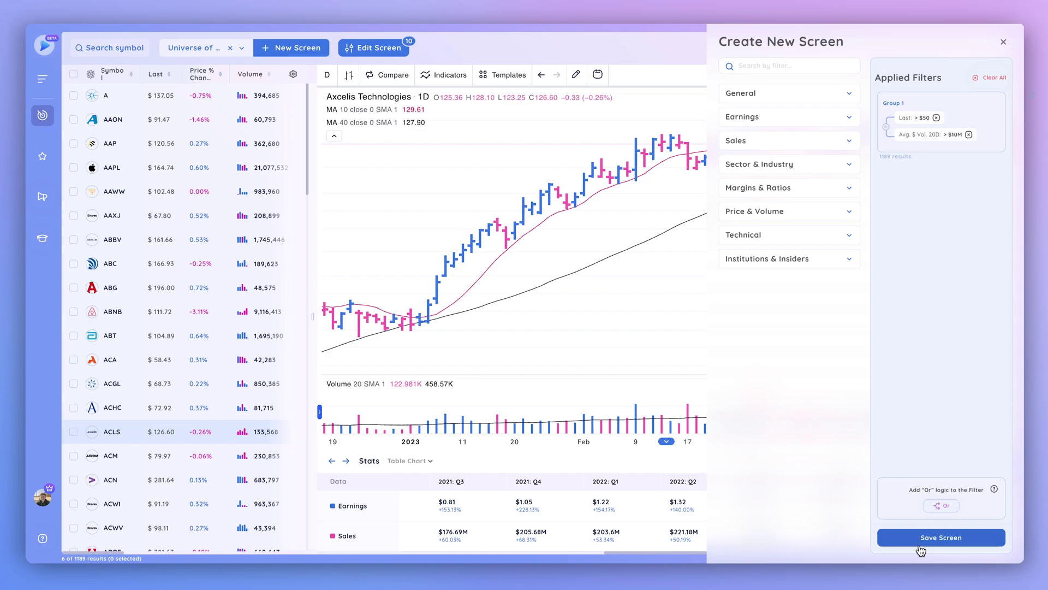
Step: Add an Or filter group below Group 1 and make it the active group
click(953, 508)
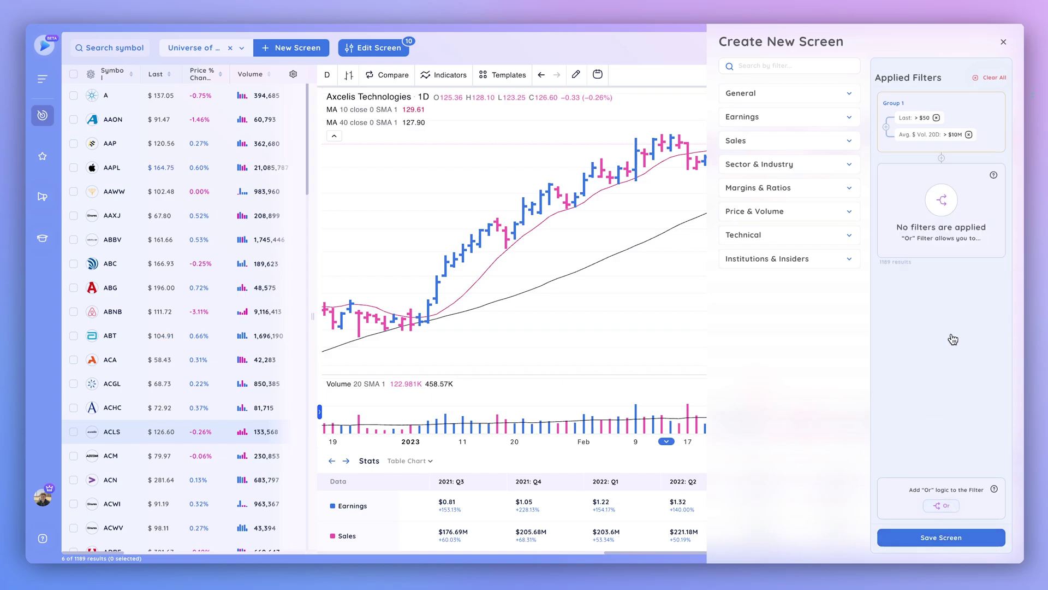
click(992, 211)
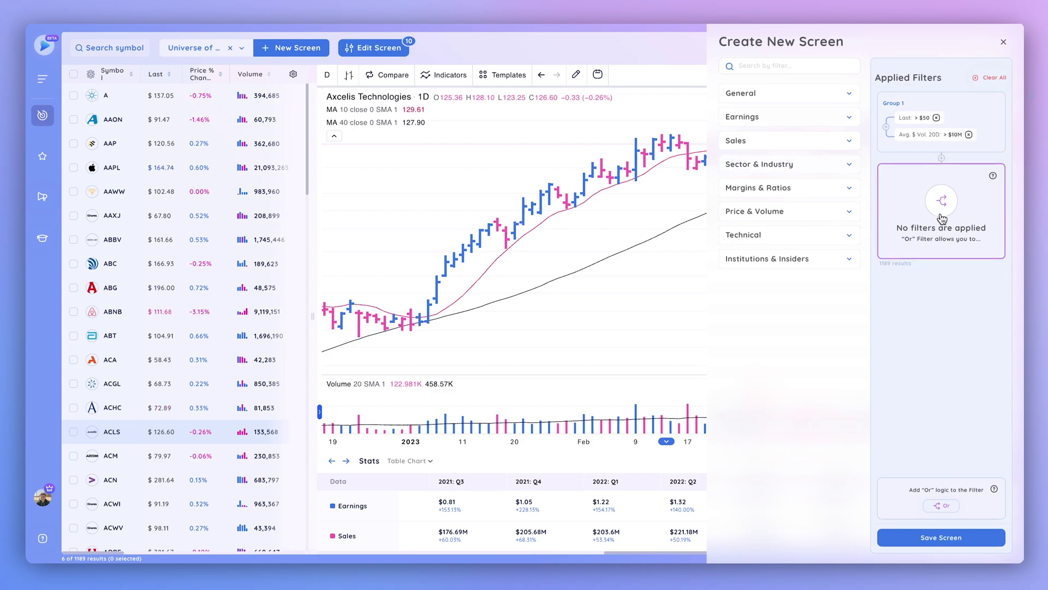
click(992, 117)
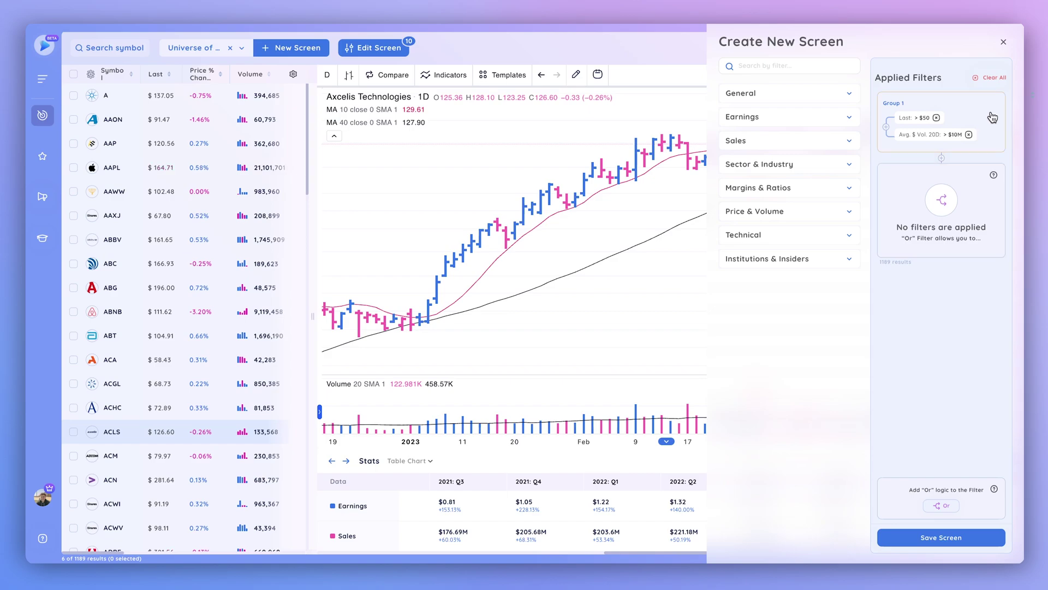
click(988, 212)
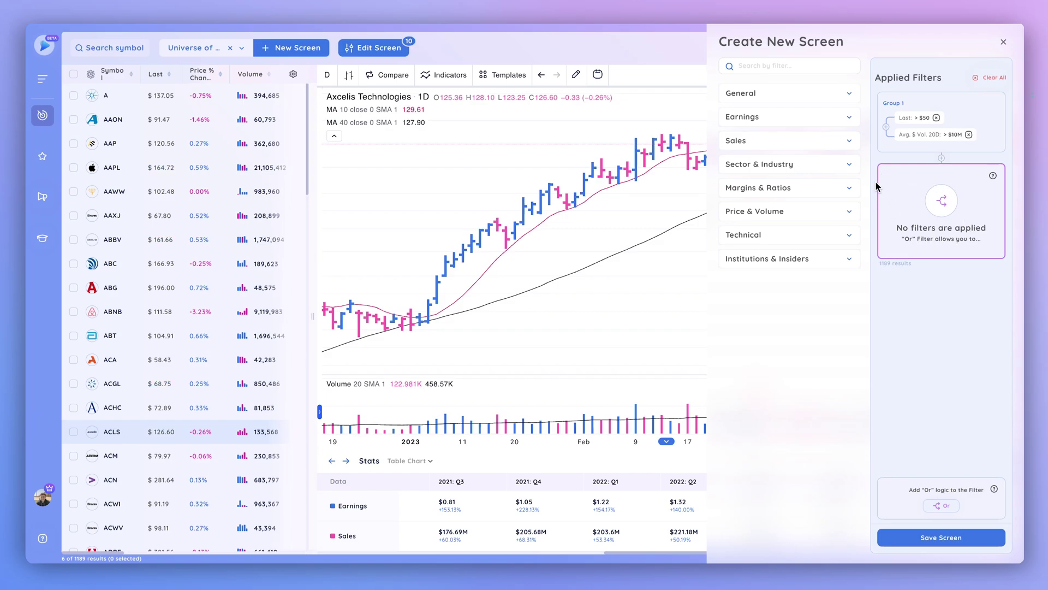
Step: Find the EPS Growth (%) filter and add it to the Or group as quarterly, Latest Qtr, greater than 40%
click(761, 66)
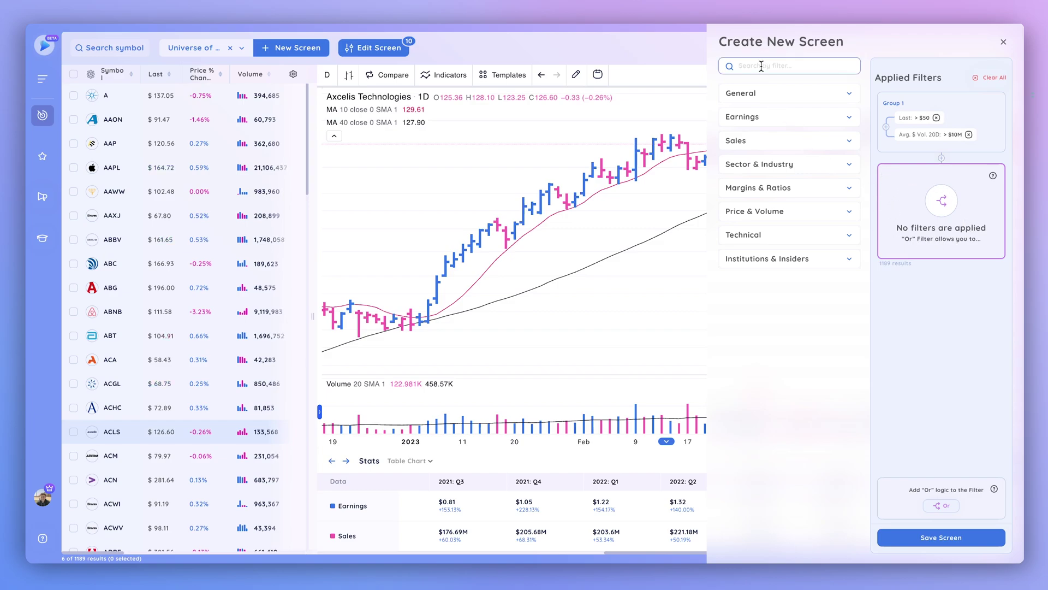
text(EPS)
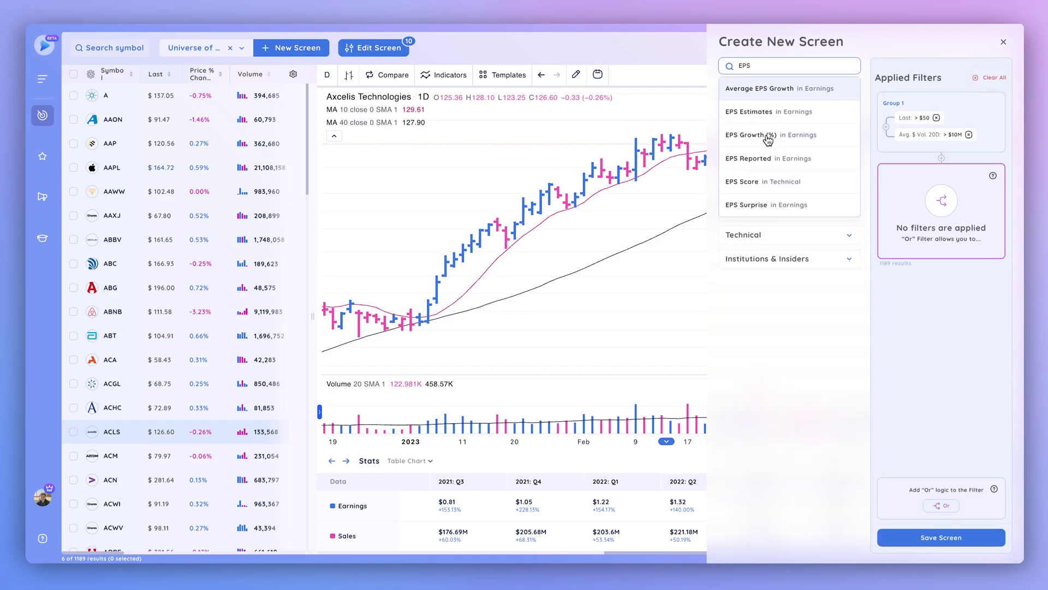
click(768, 137)
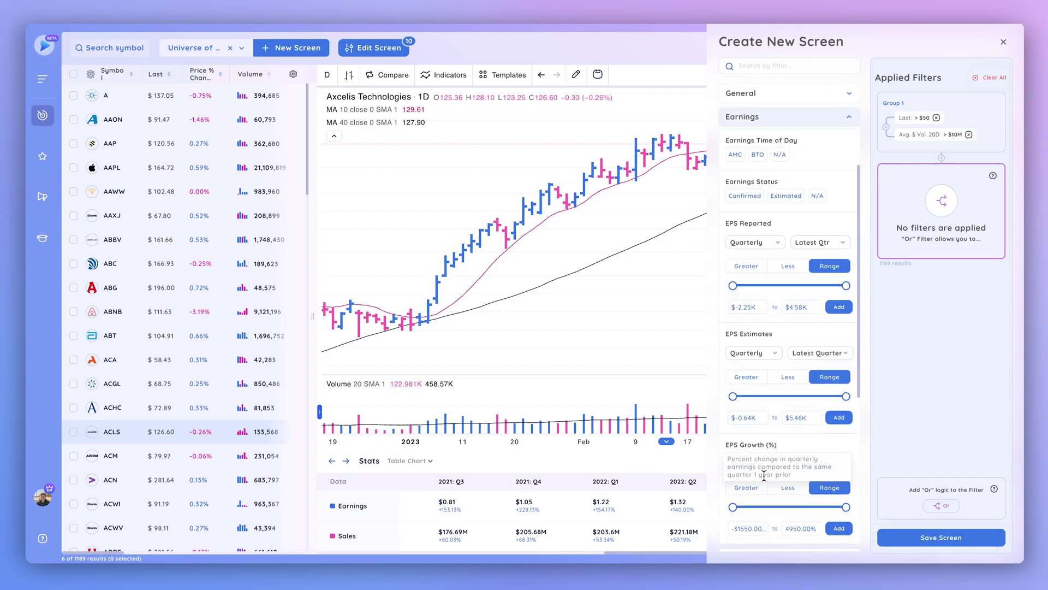
click(753, 487)
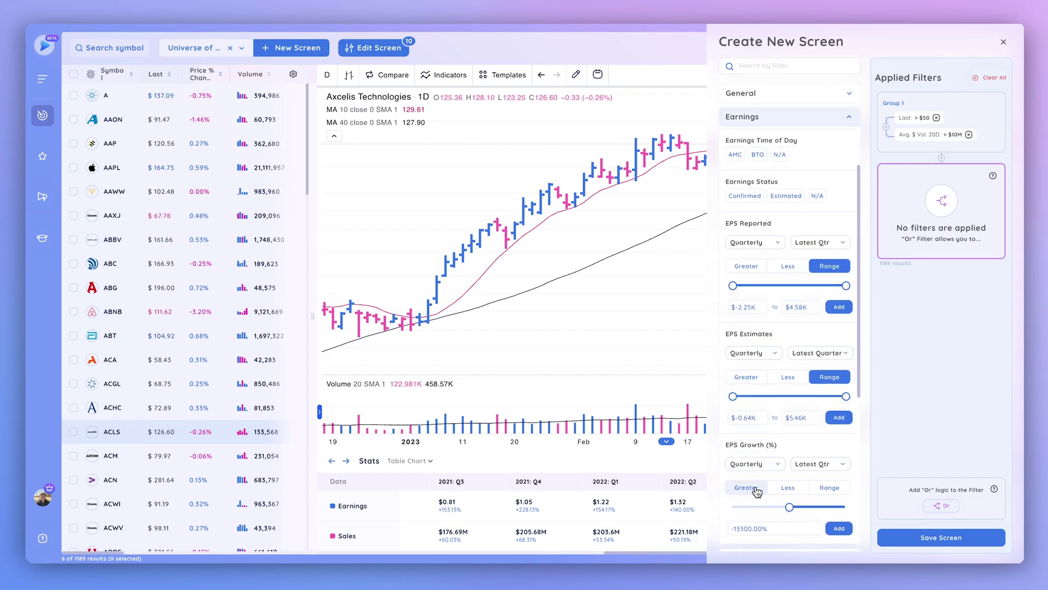
double_click(743, 531)
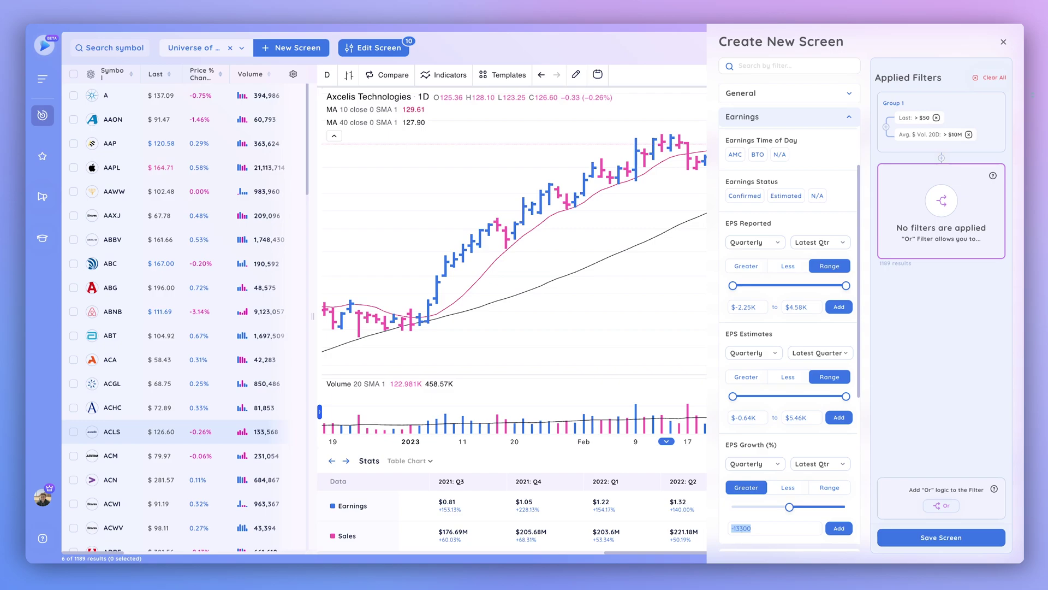
text(40)
click(837, 531)
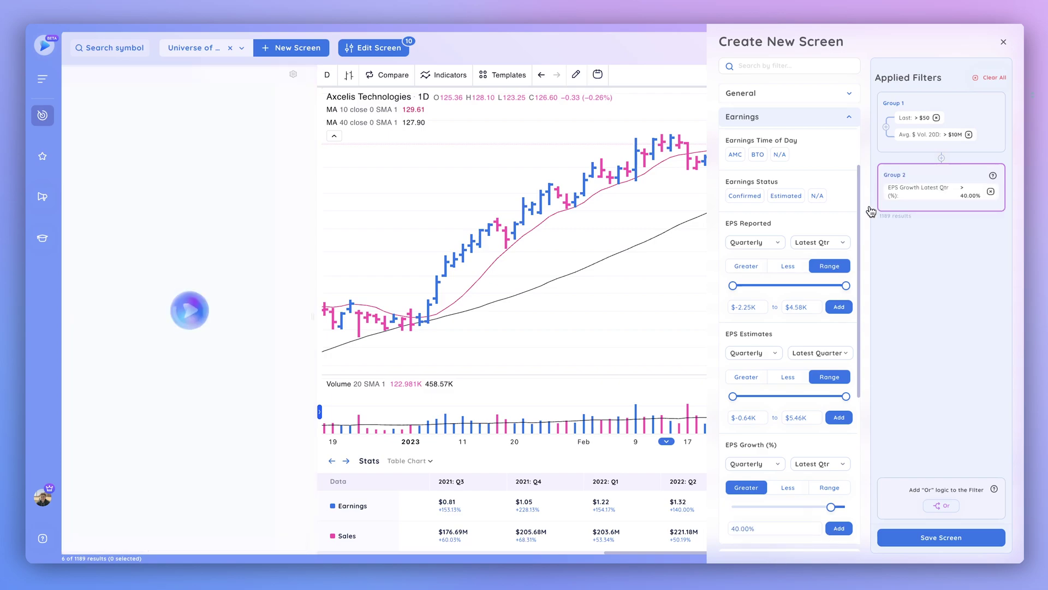
Step: Find the Sales Growth (%) filter and set its quarterly period to 2 Qtrs Ago
click(758, 66)
text(sales)
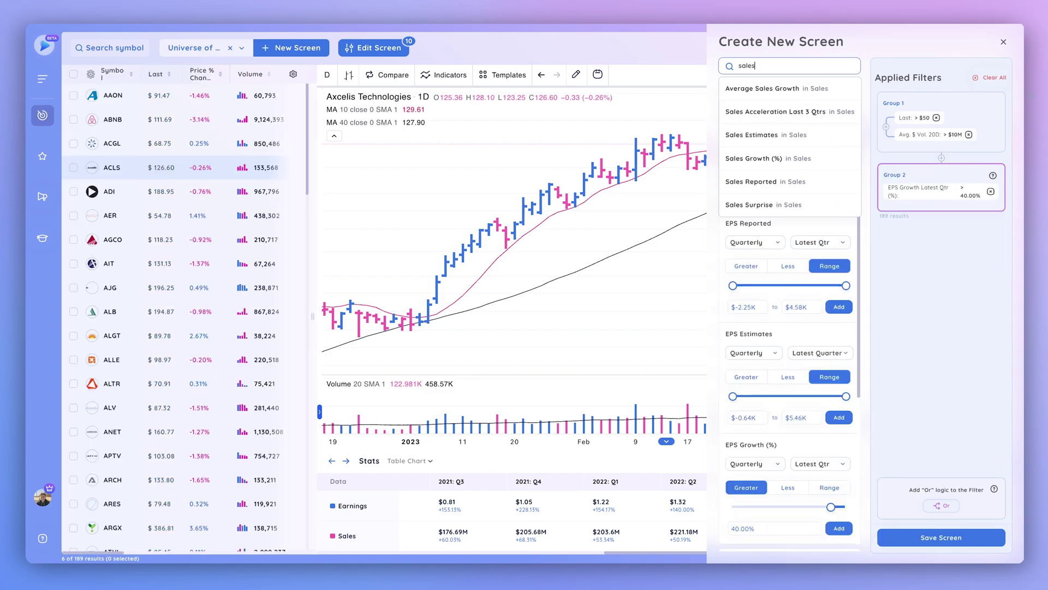
click(766, 164)
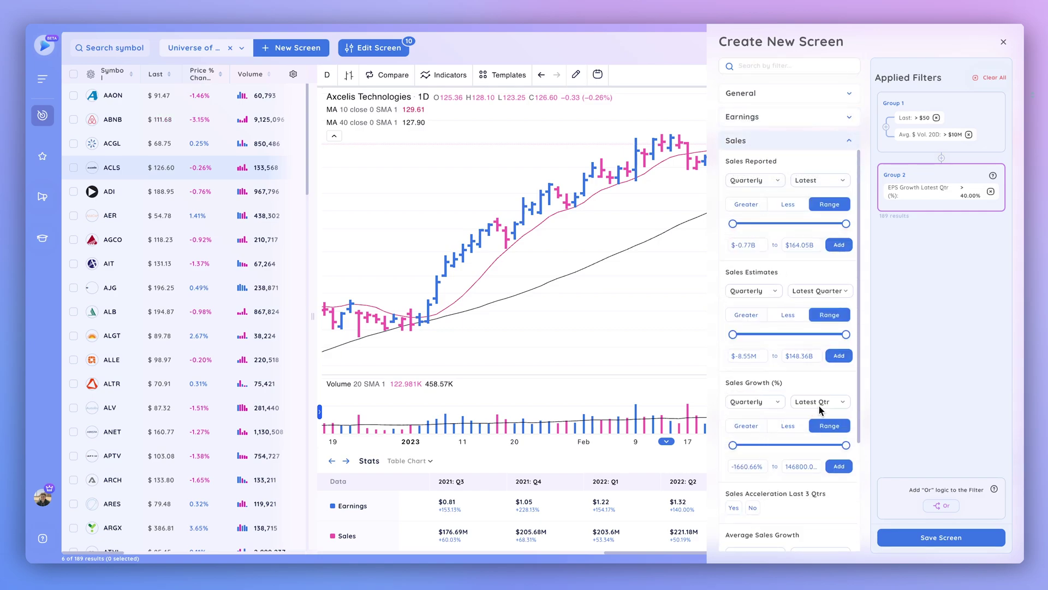
click(822, 403)
click(823, 451)
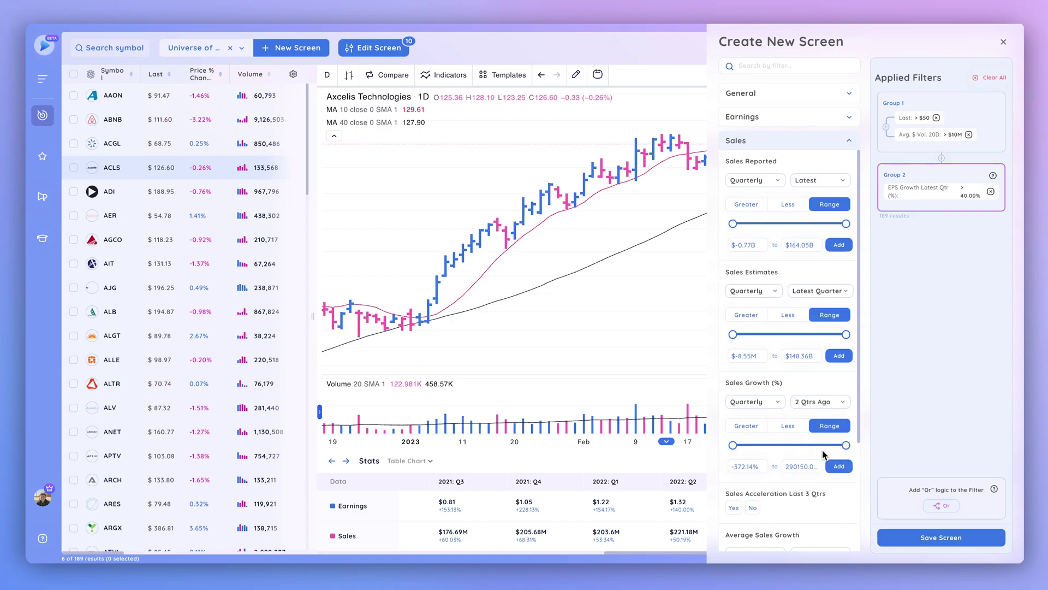
Step: Examine the period options offered for the quarterly Sales Growth (%) and Sales Estimates filters
click(820, 407)
scroll(820, 445, down, 5)
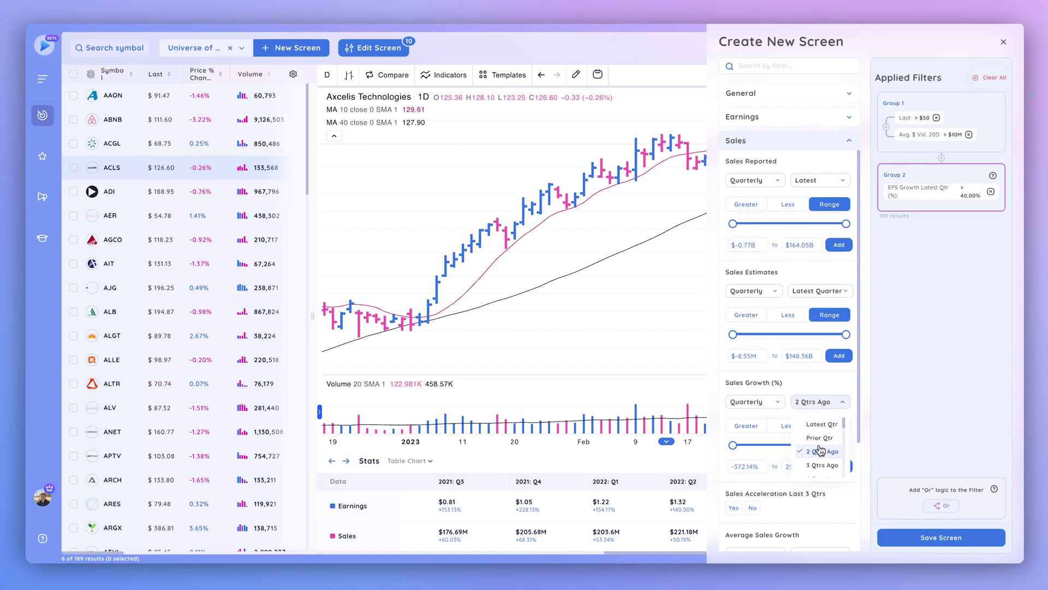
scroll(820, 449, down, 2)
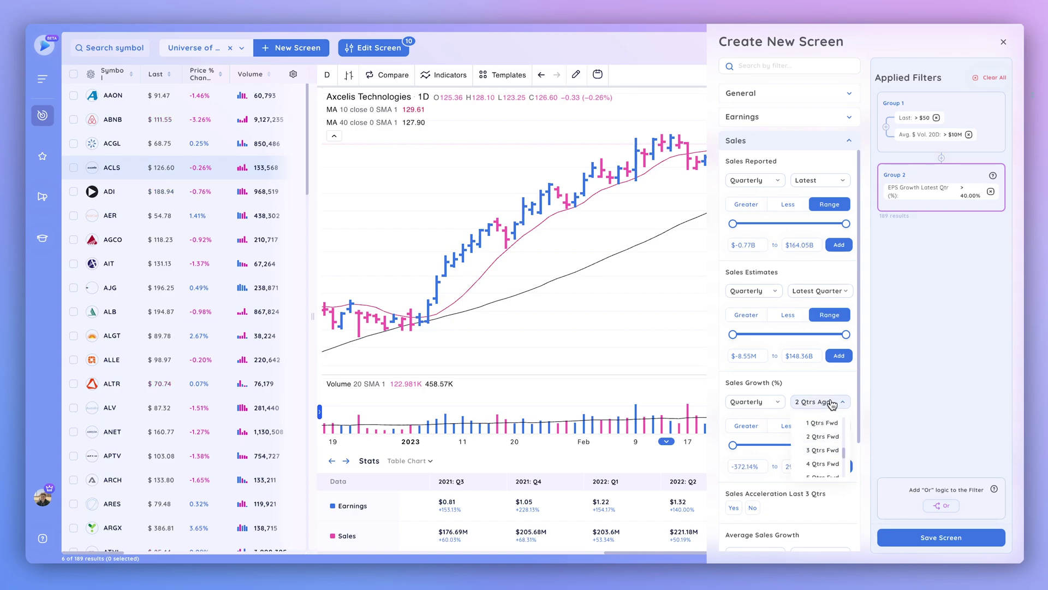
click(820, 325)
click(817, 295)
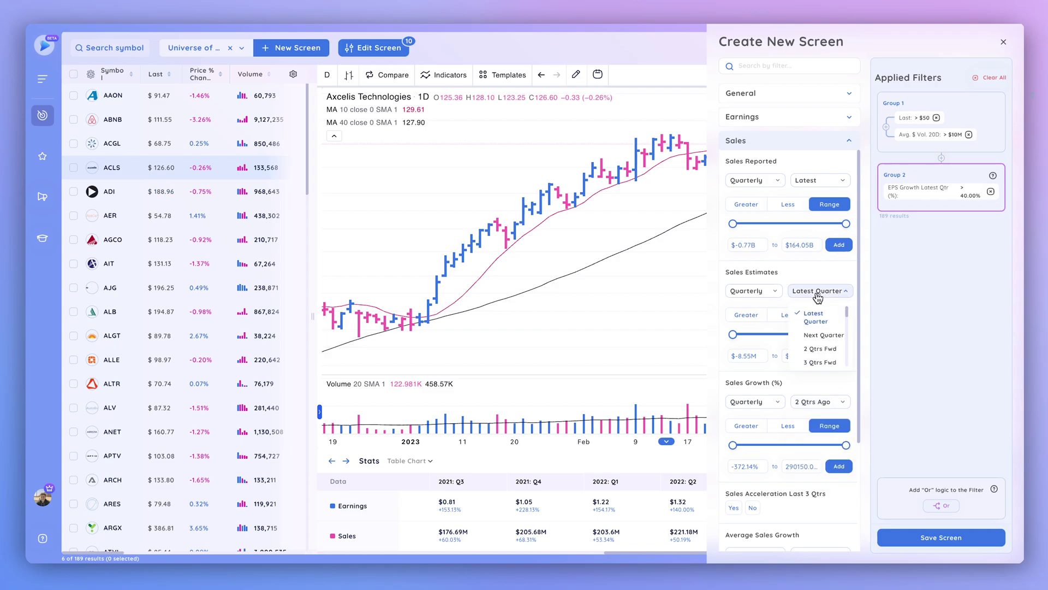
scroll(816, 363, down, 5)
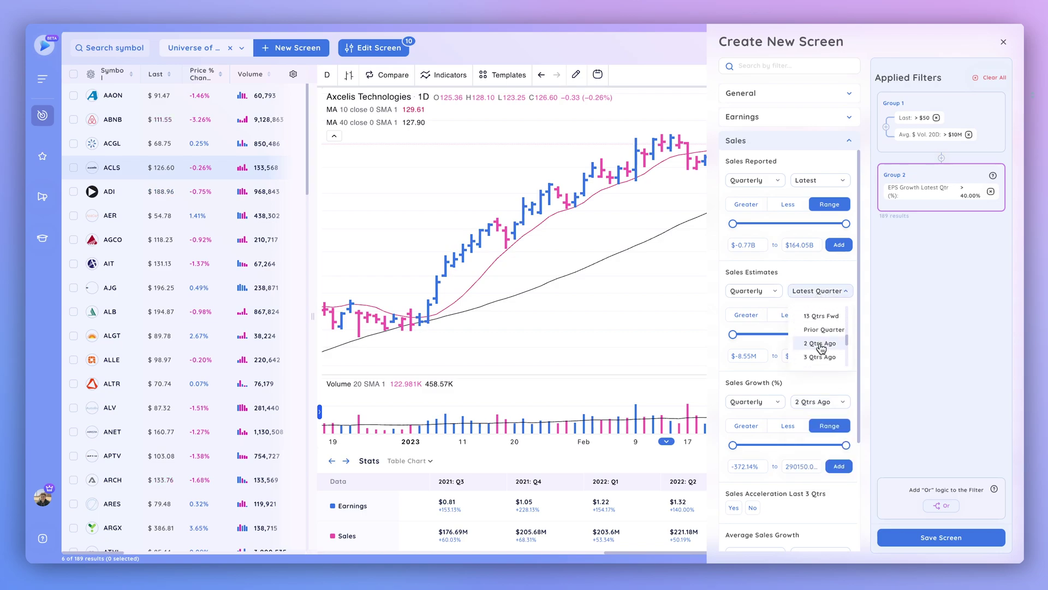
click(822, 298)
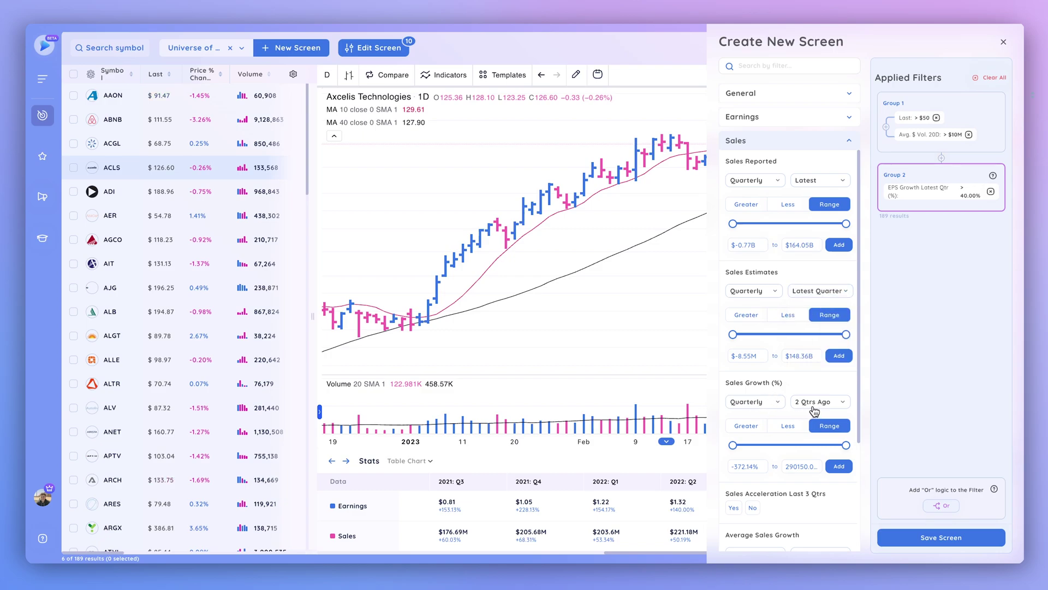
Step: Add the Sales Growth (%) filter to Group 2 as greater than 40%
click(747, 426)
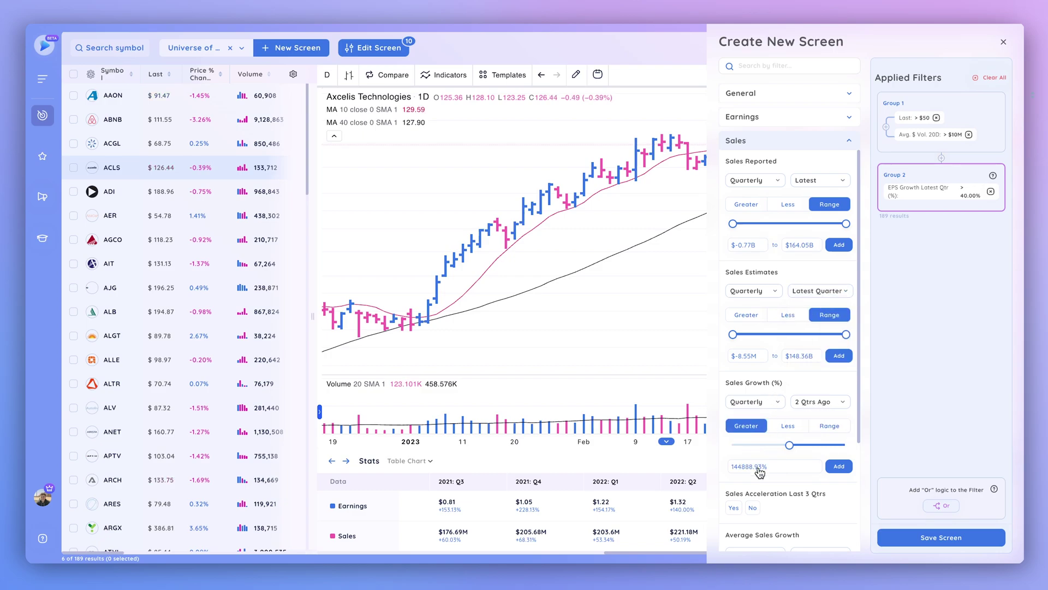
double_click(760, 468)
text(40)
click(839, 467)
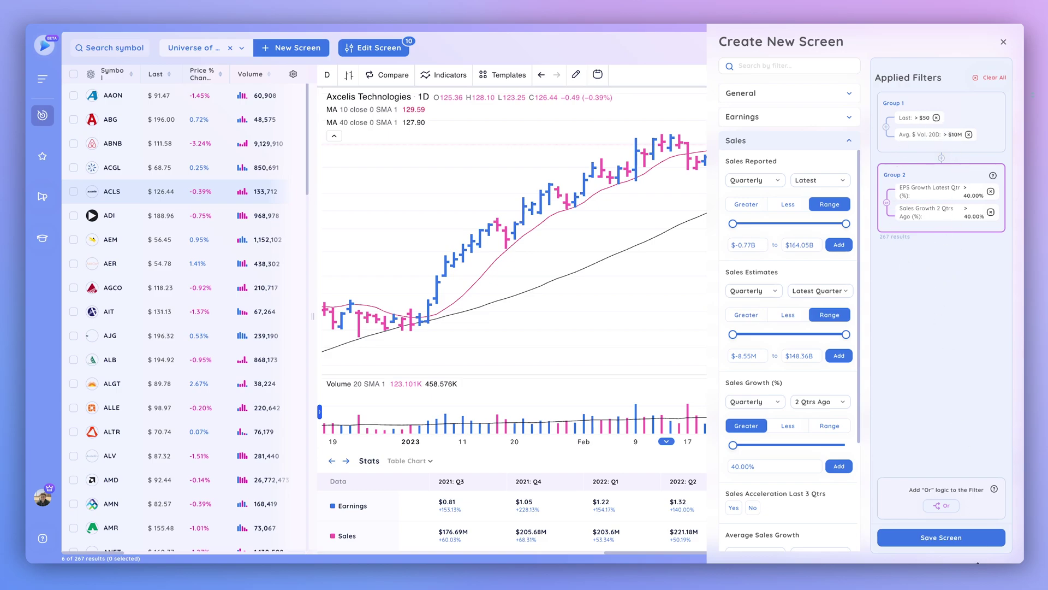
Step: Save the new screen as Tutorial Screener without assigning it to a folder
click(937, 542)
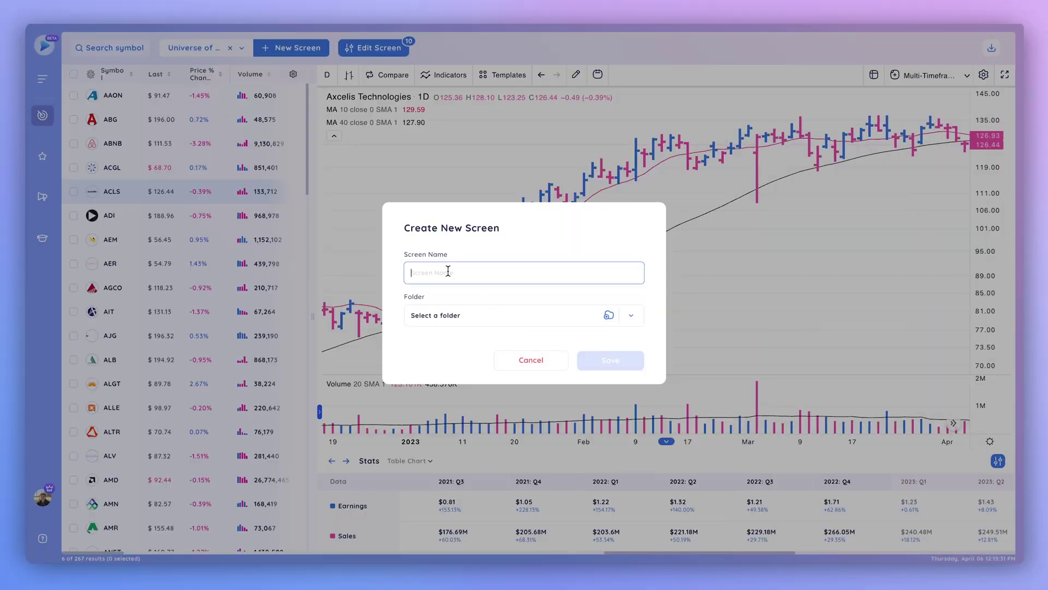
text(Tutoria)
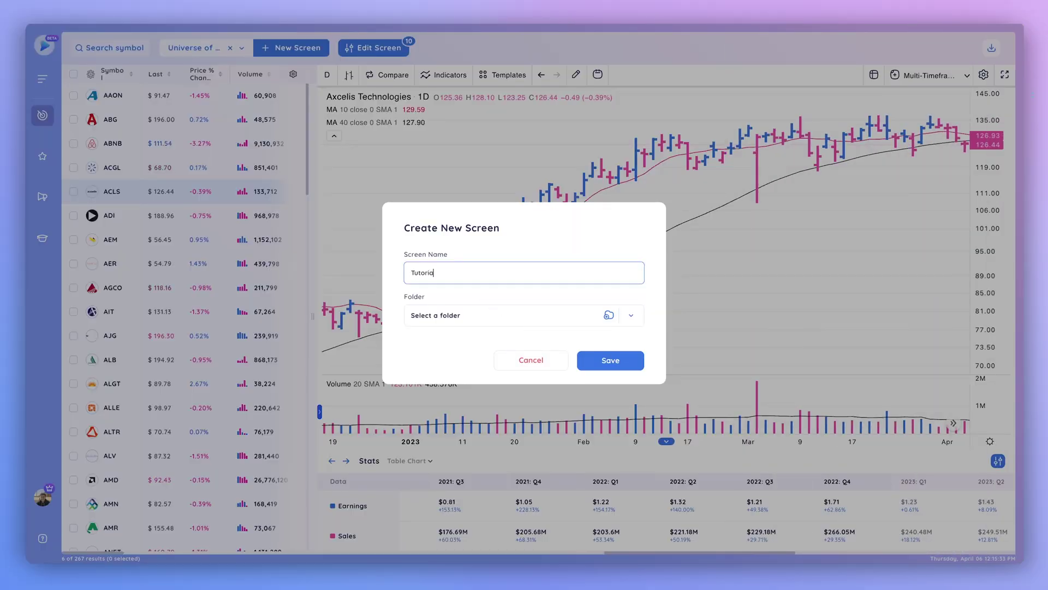
text(l Screener)
click(630, 317)
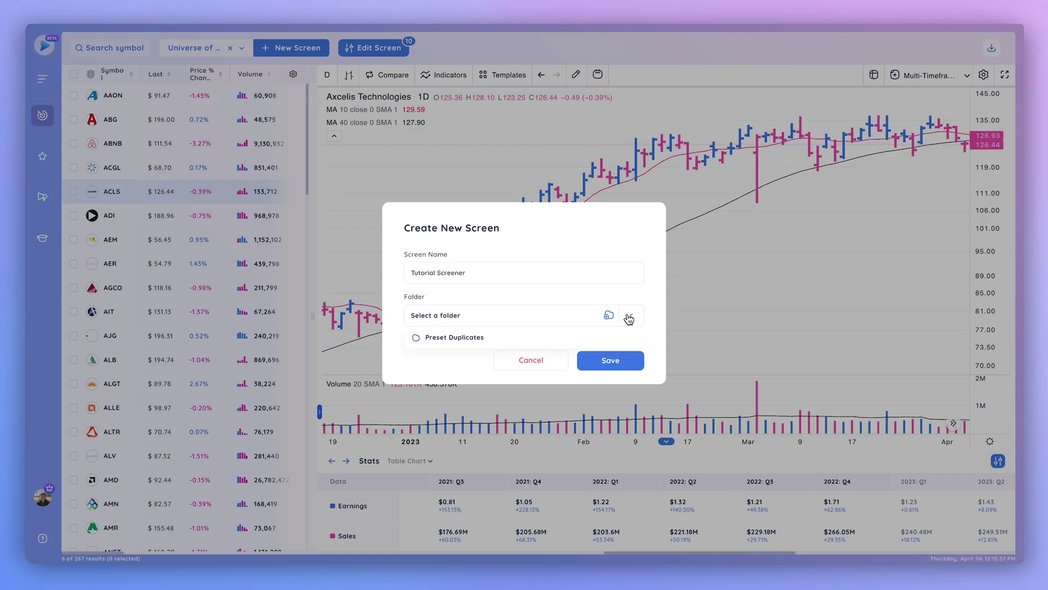
click(446, 368)
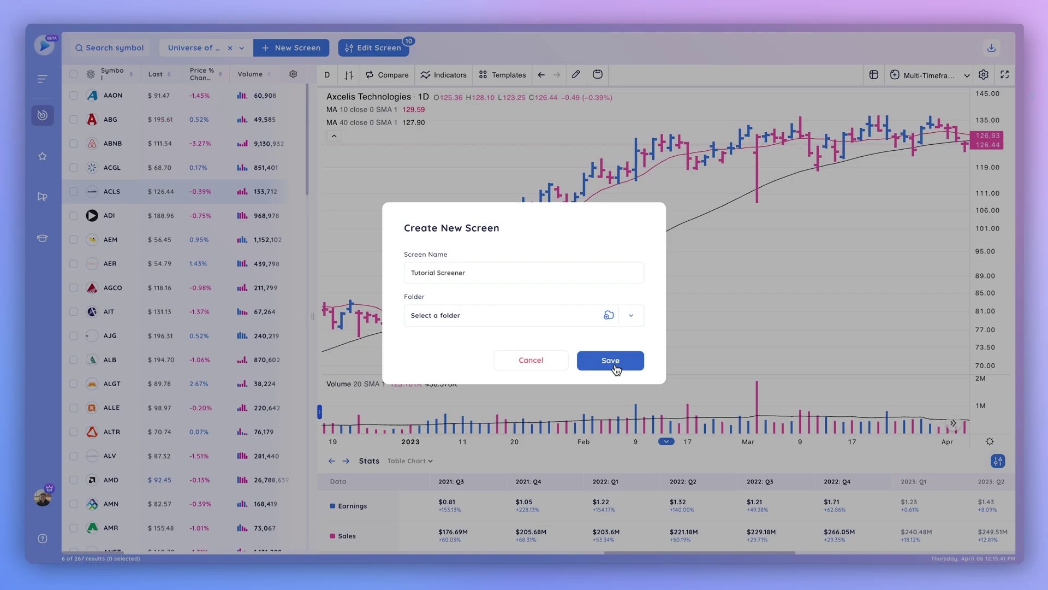
click(610, 360)
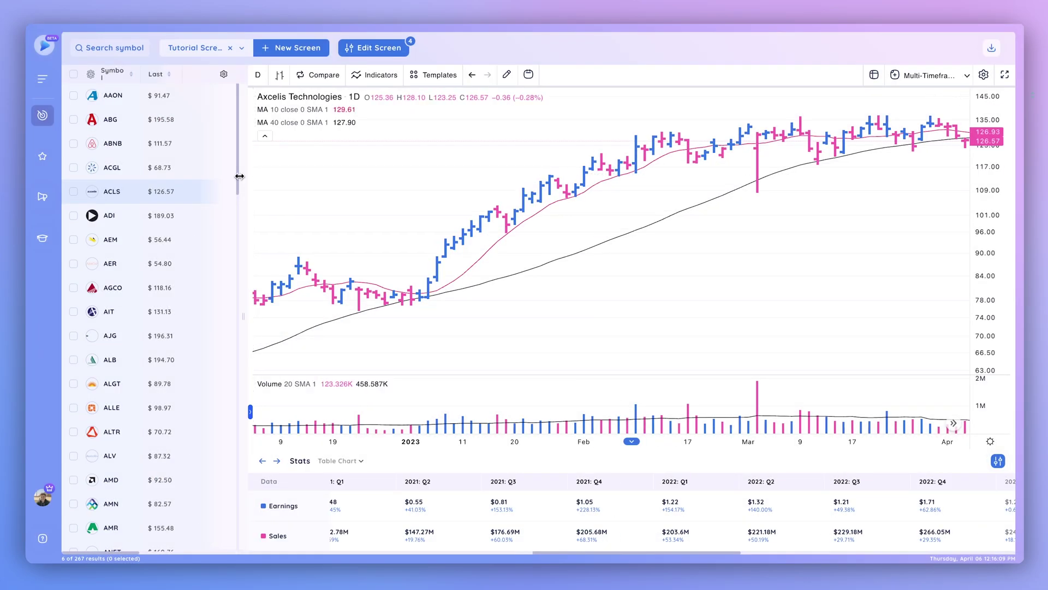
Step: Widen the results table and apply the Fundamental Data column set to it
drag(241, 178, 392, 187)
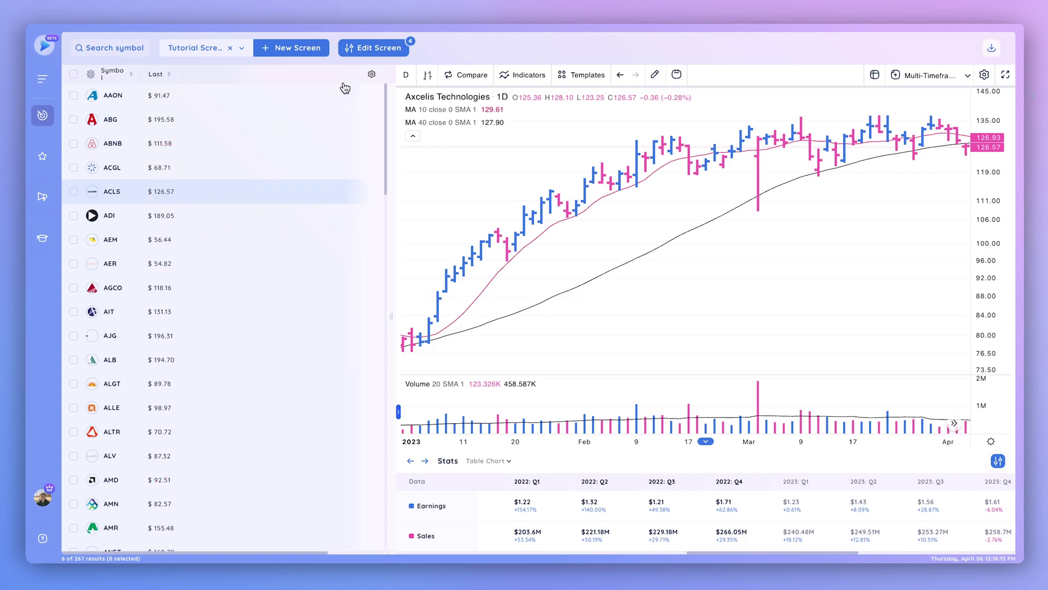
click(371, 75)
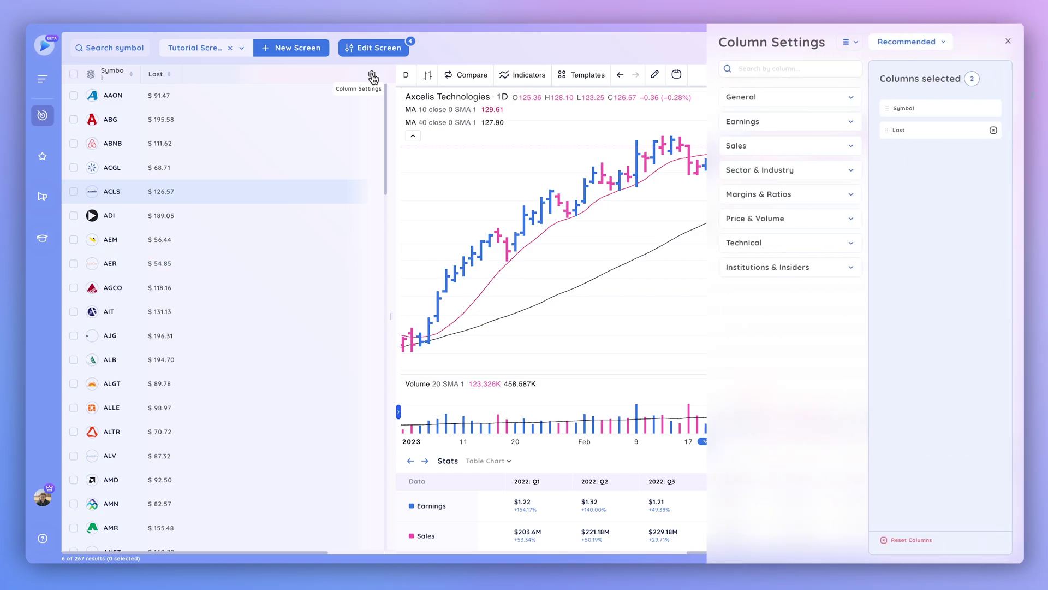
click(928, 44)
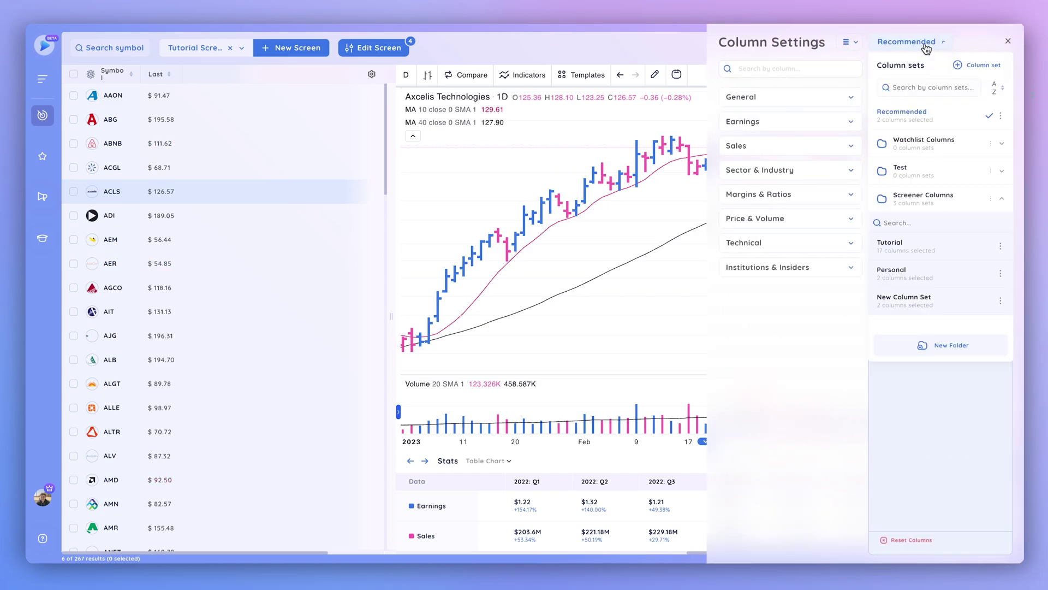
click(953, 198)
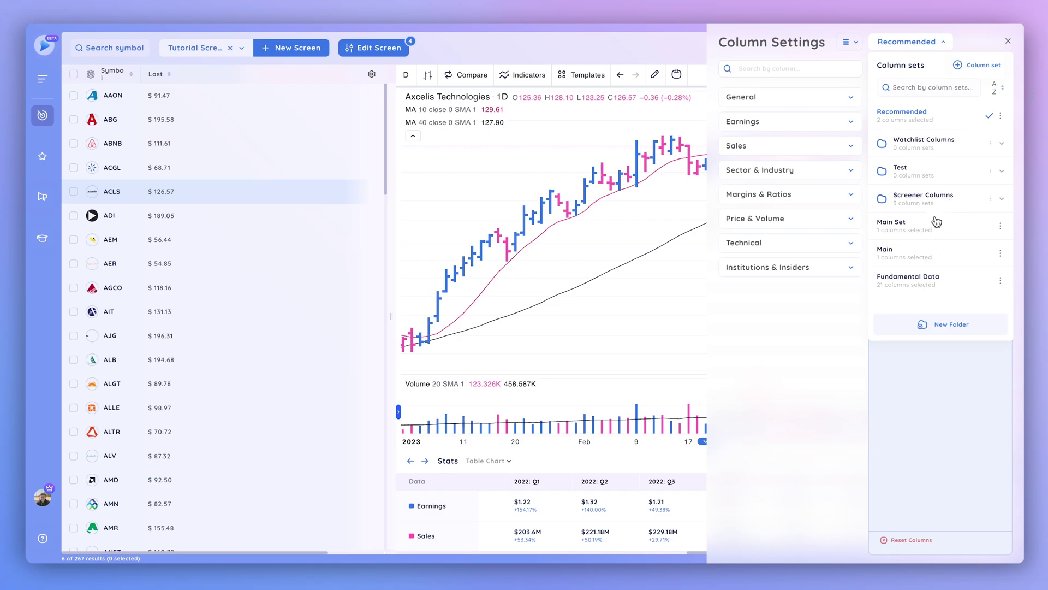
click(918, 280)
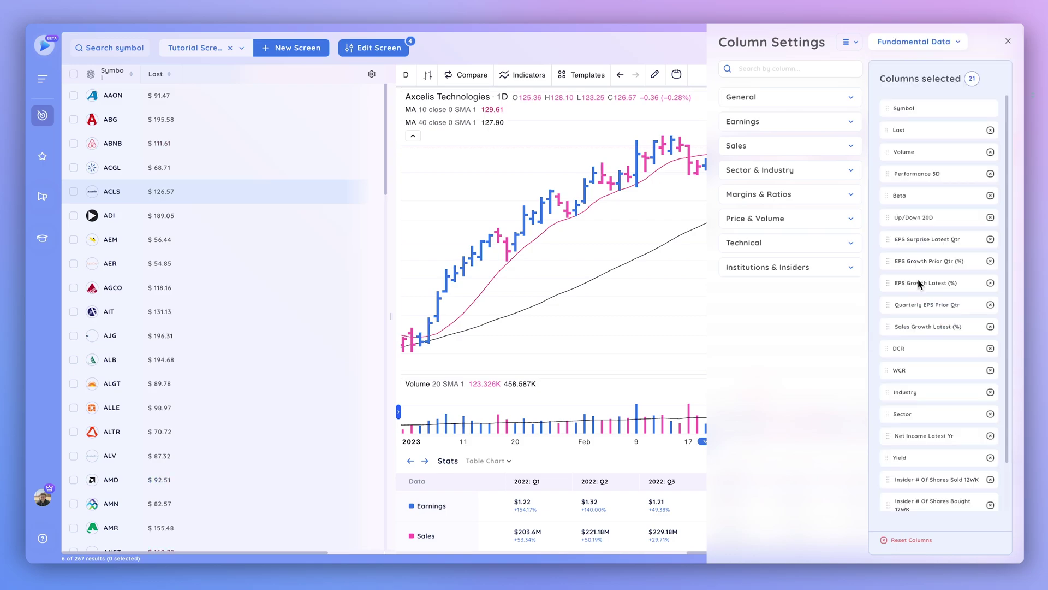
click(1010, 42)
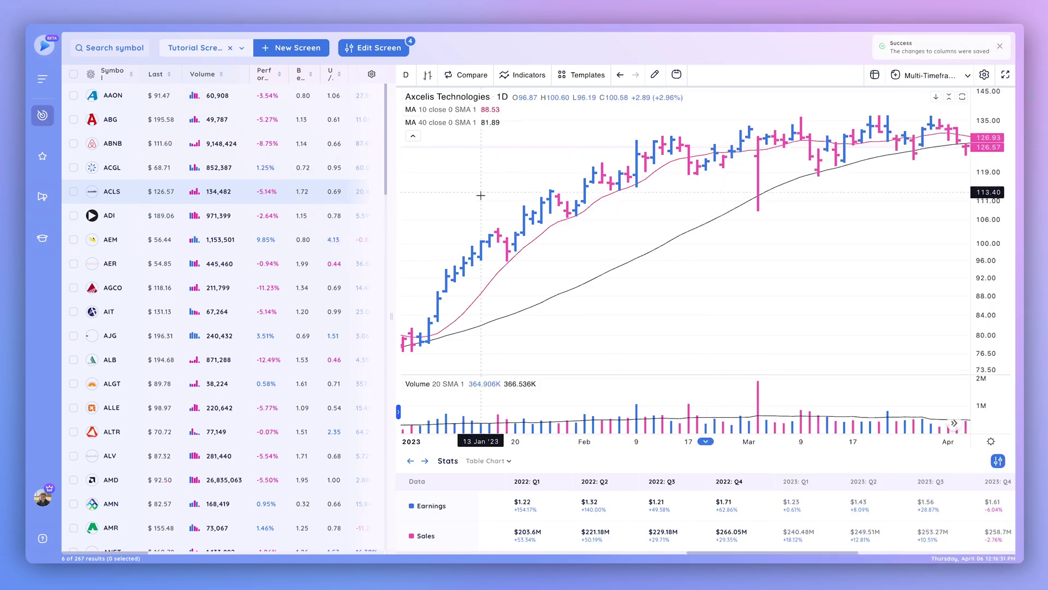
Step: Load the saved screen IPO - 20 MM $ Vol
click(242, 49)
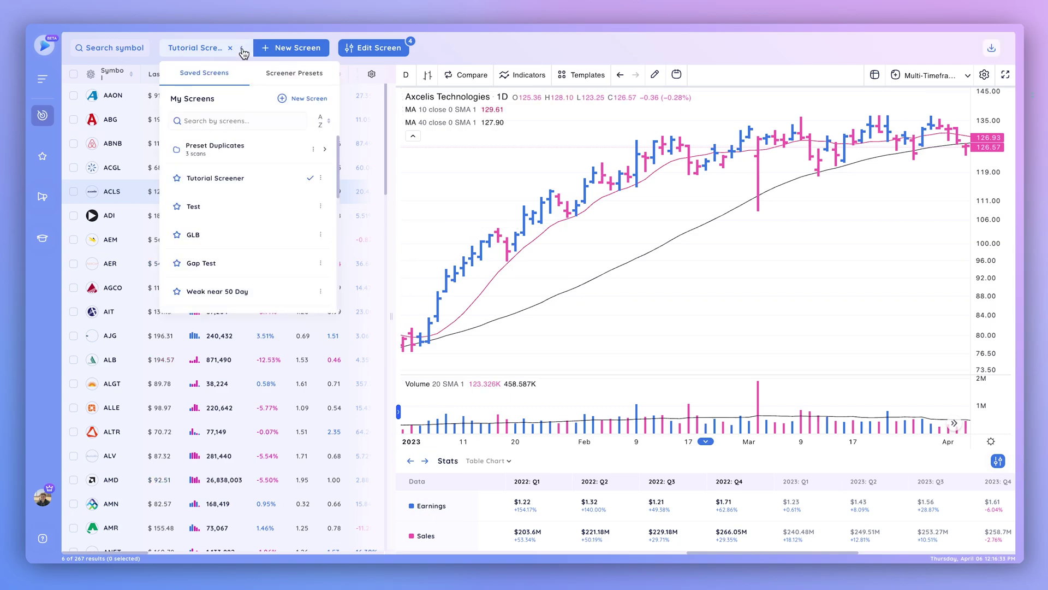
scroll(274, 240, down, 5)
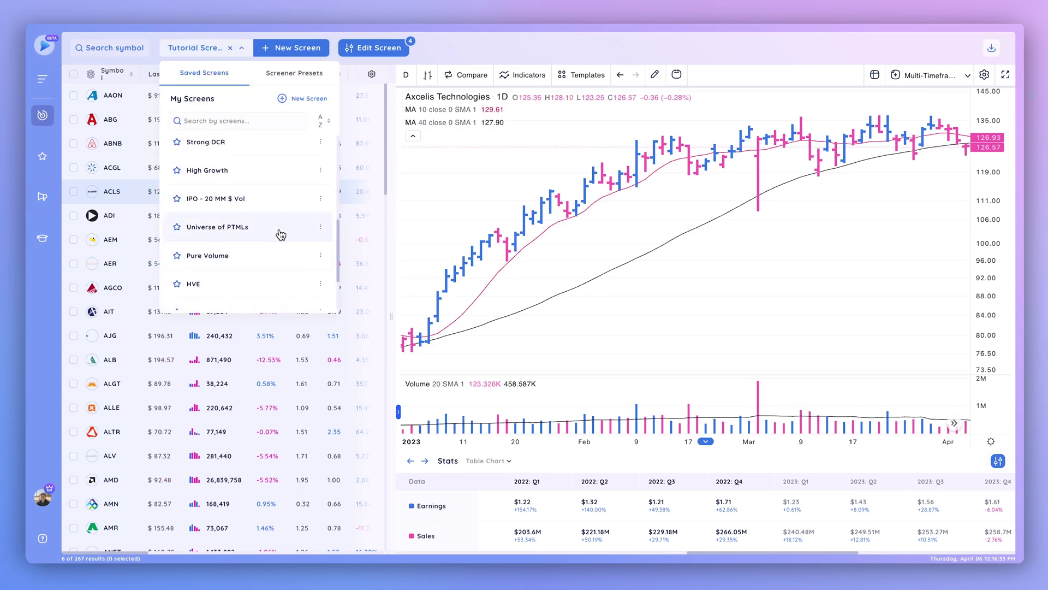
click(235, 179)
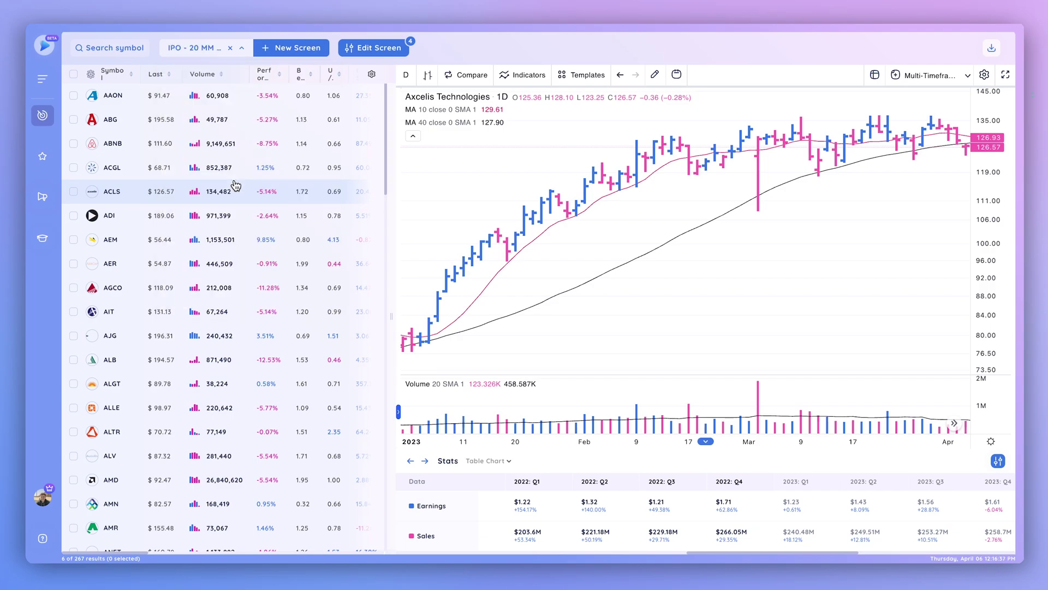
click(242, 48)
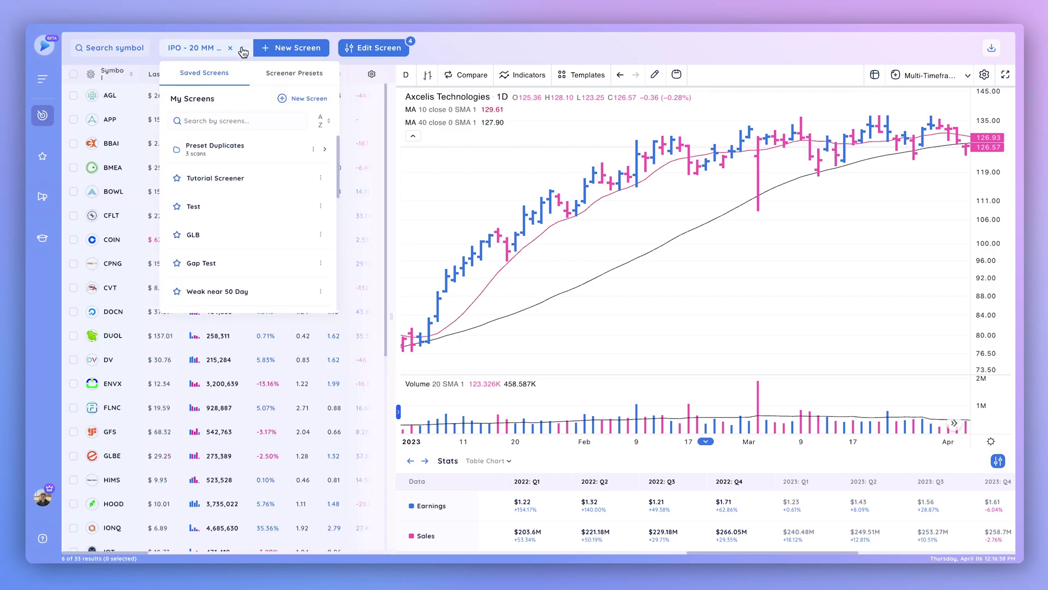
click(261, 78)
click(221, 76)
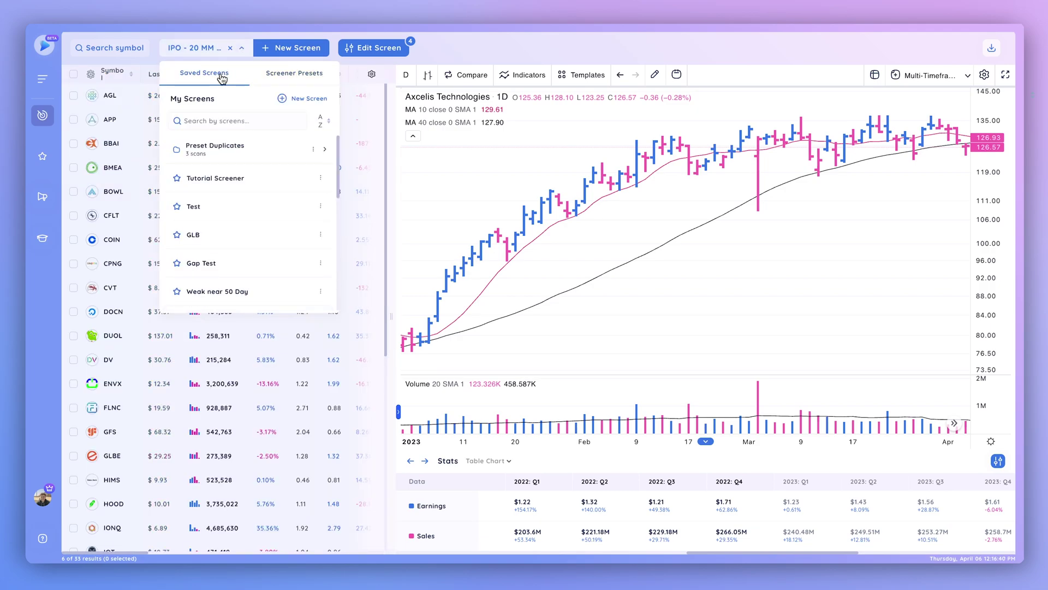
click(449, 53)
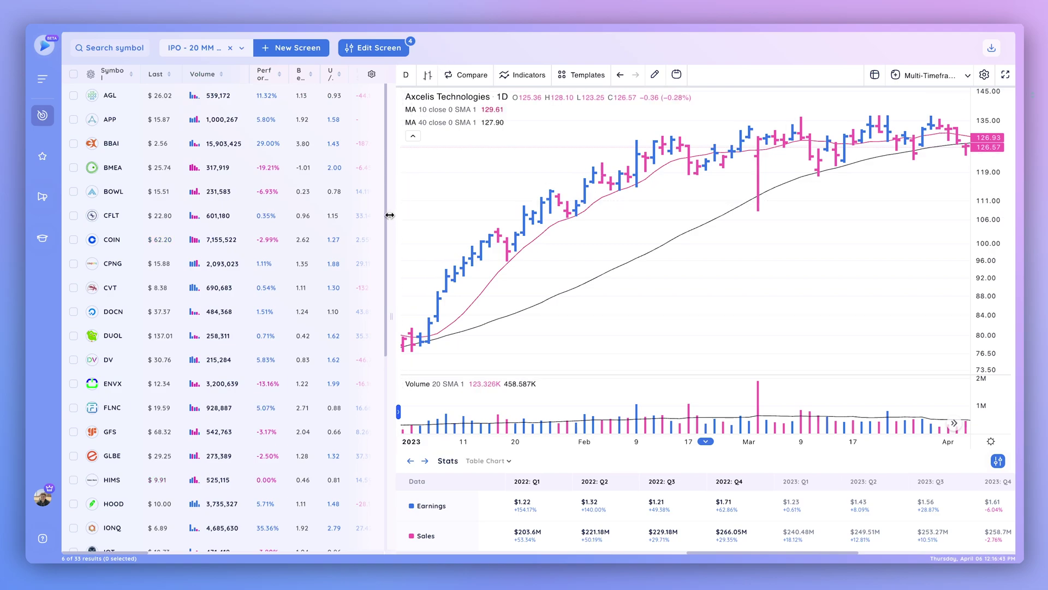
Step: Widen the results table further and select the stocks BBAI, BOWL, COIN, CVT and DUOL
drag(389, 215, 455, 216)
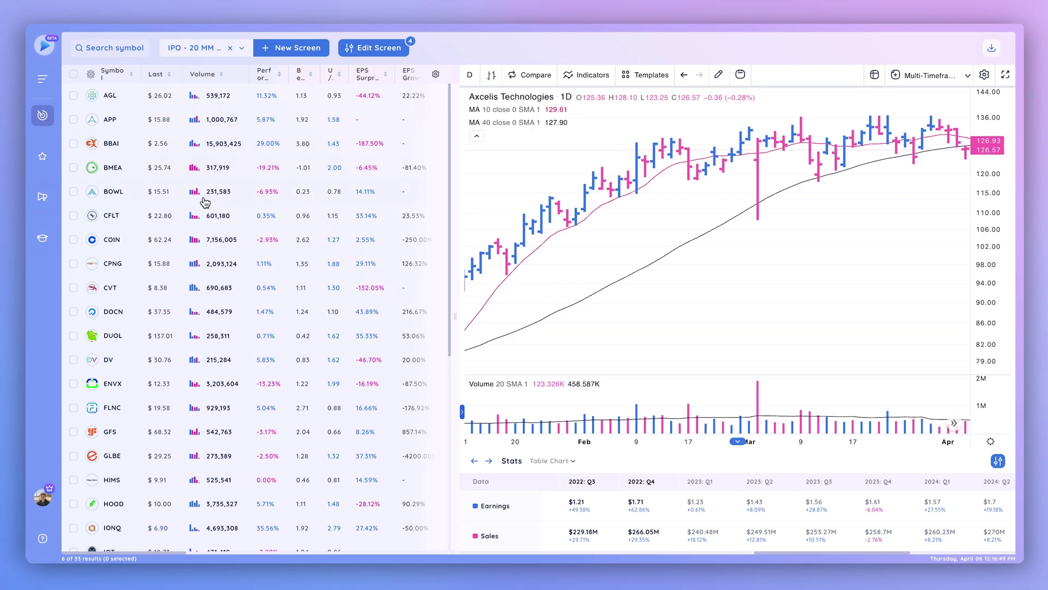
click(73, 144)
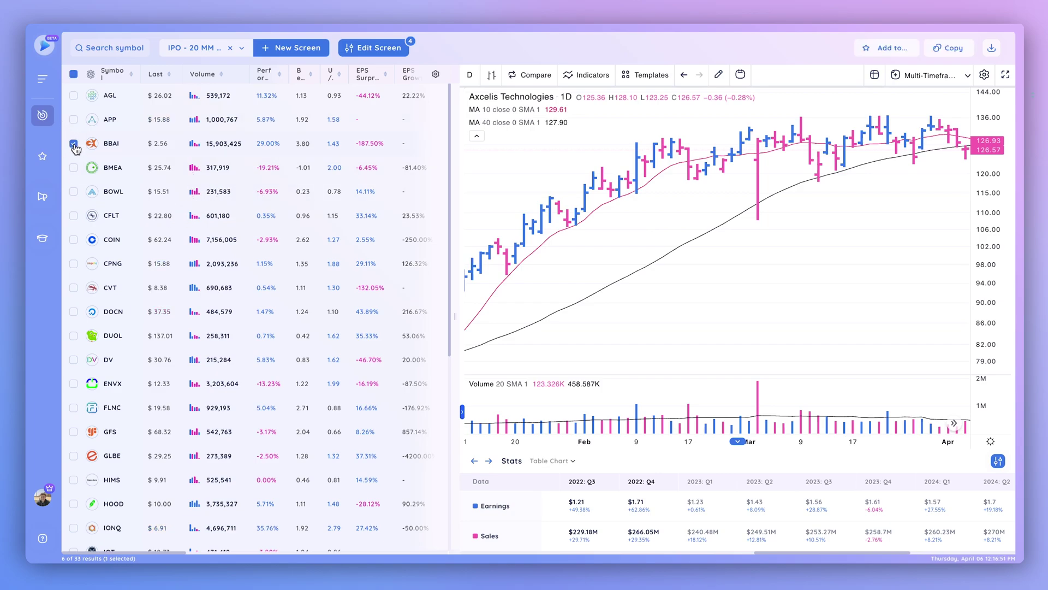
click(73, 191)
click(73, 241)
click(75, 291)
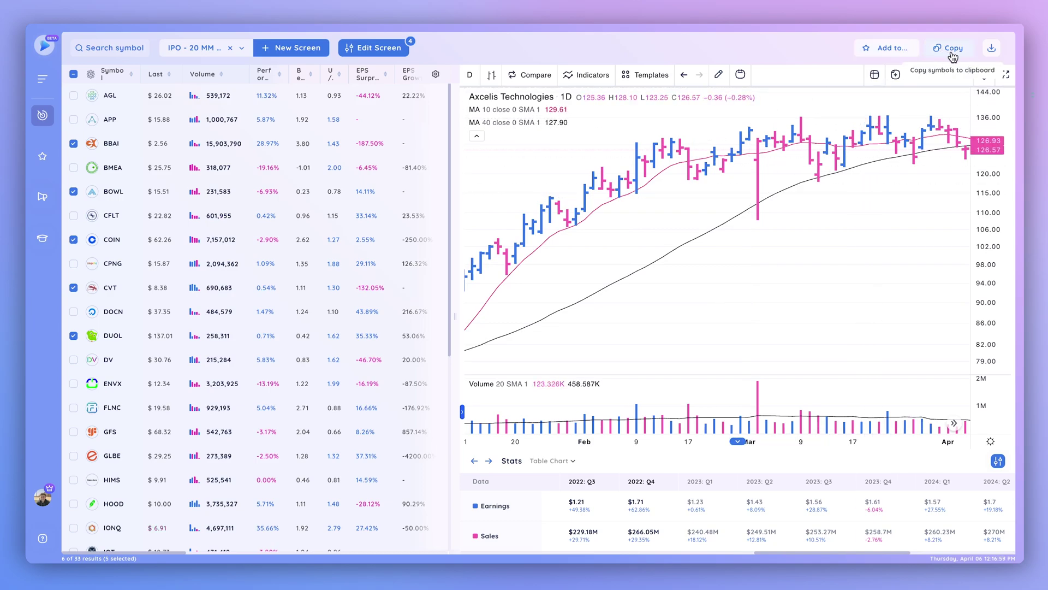
Step: View the watchlists to which the selected stocks can be added
click(882, 49)
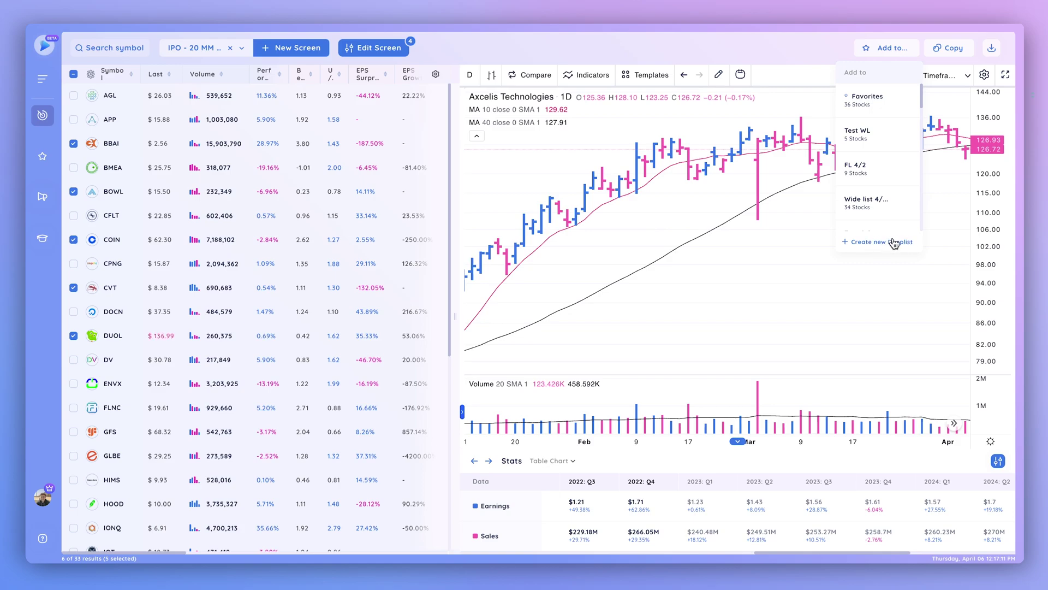
click(827, 75)
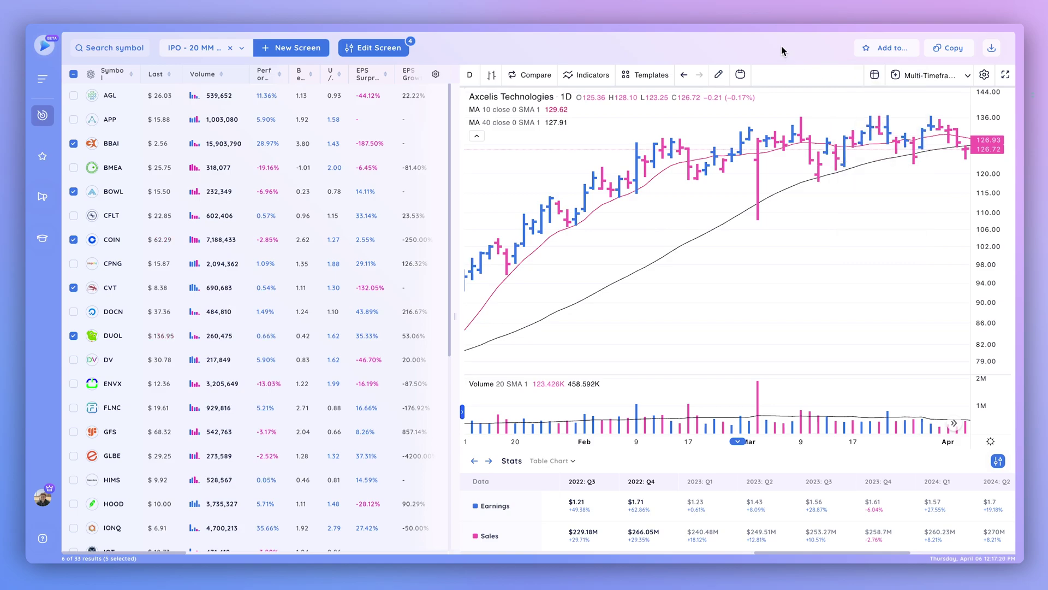